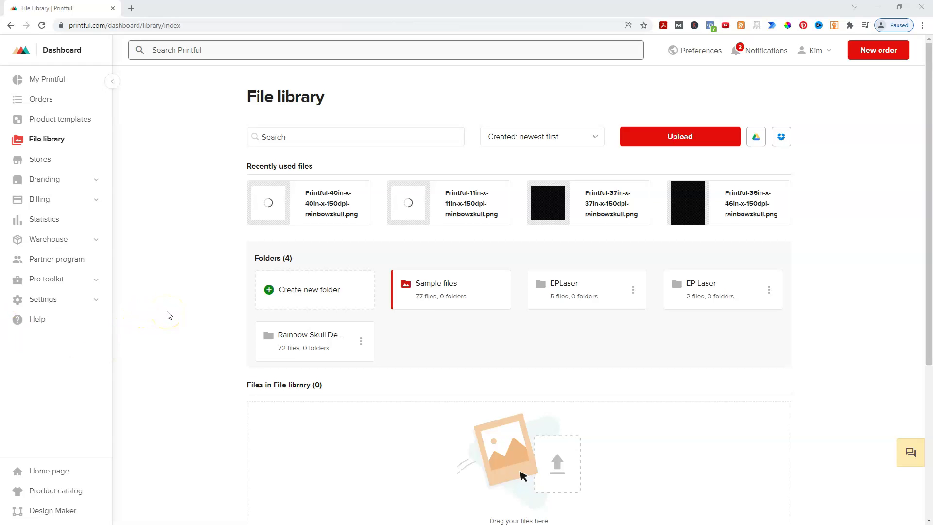
Create a new folder named 'Pink Lightning Designs'
scroll(167, 314, down, 1)
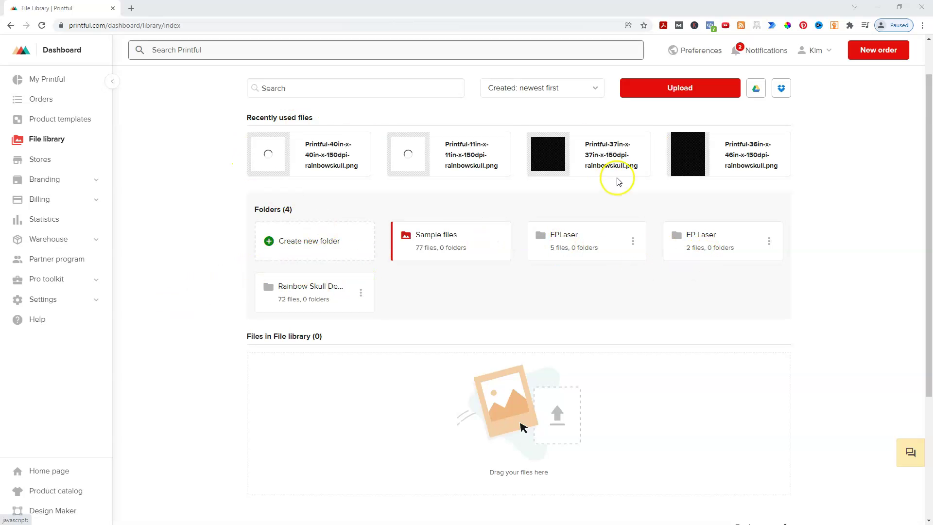
click(373, 246)
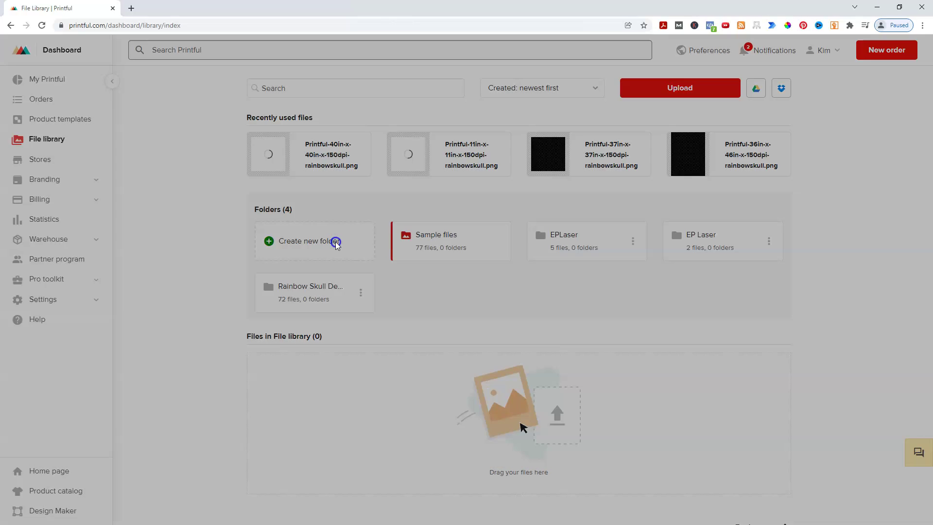
click(358, 112)
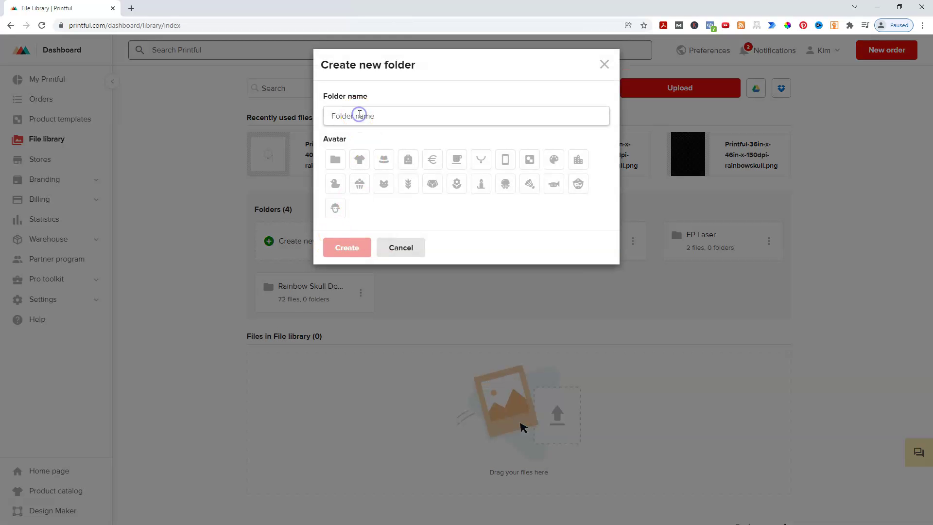
text(P)
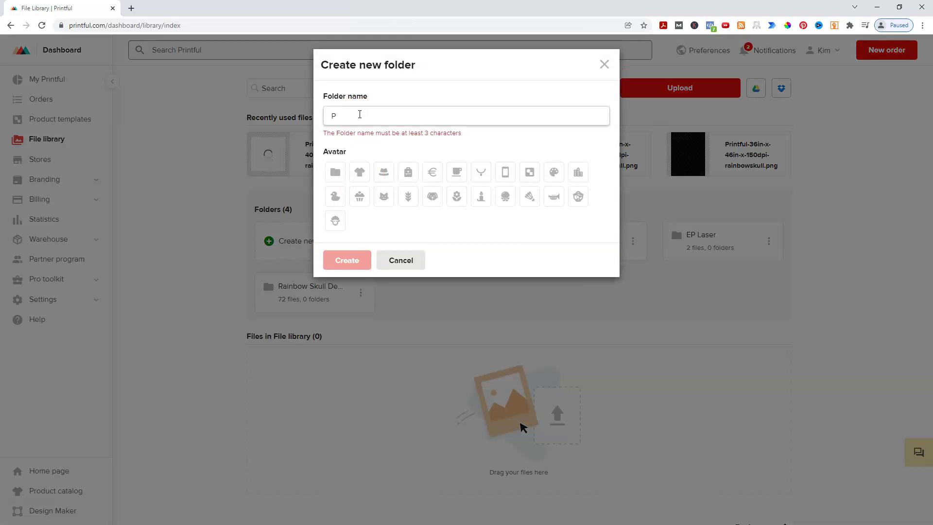
text(ink Light)
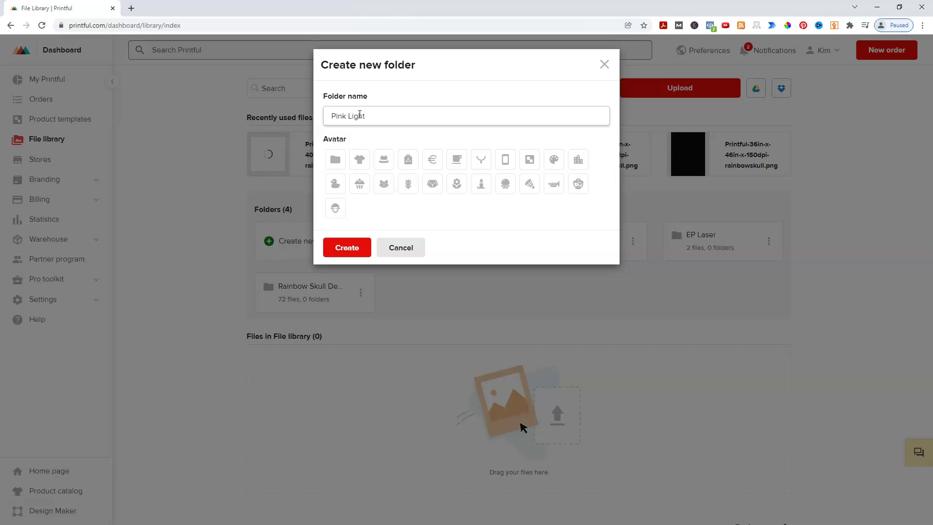
text(ning)
click(397, 116)
text(Designs)
click(358, 246)
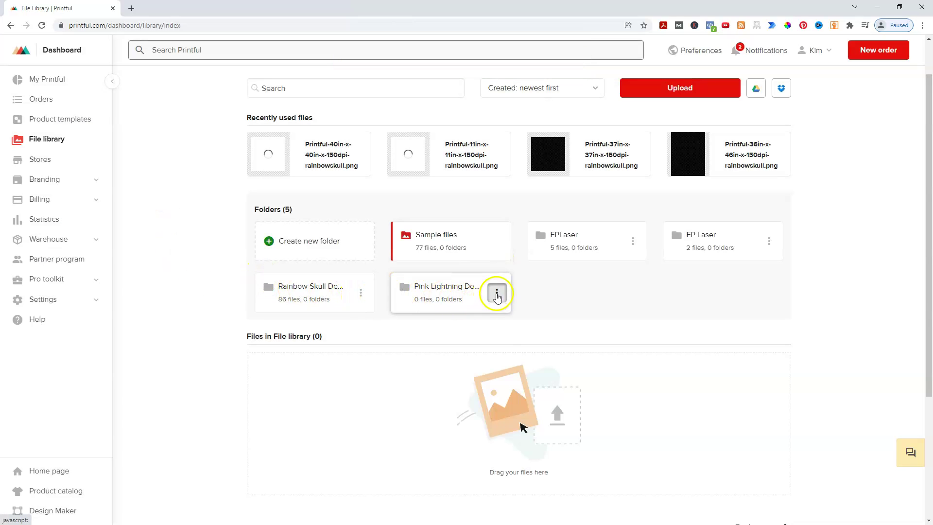
Change the Pink Lightning Designs folder's avatar to the cat and save it
click(496, 292)
click(476, 314)
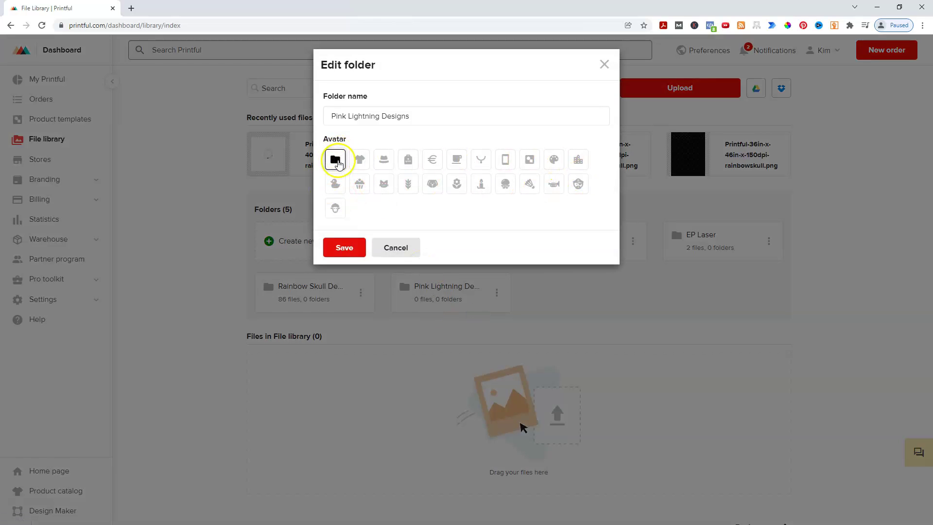
click(335, 183)
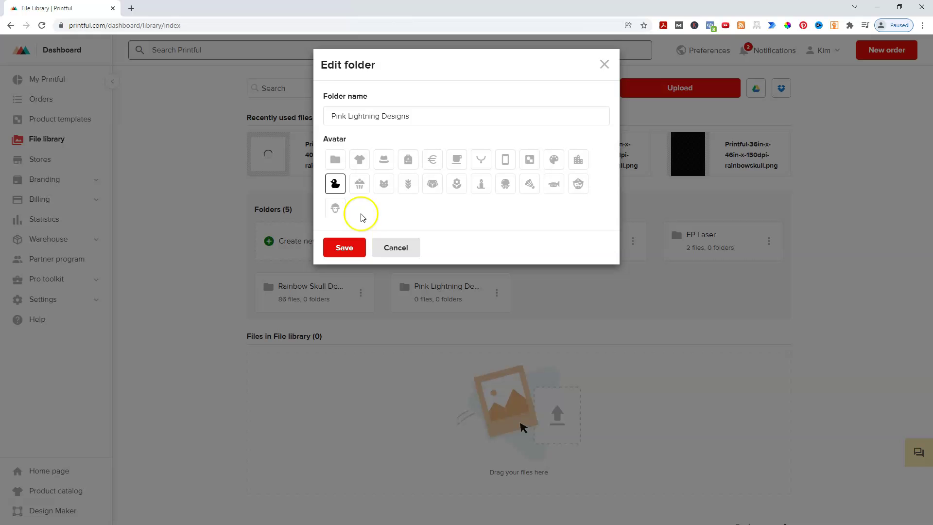
click(384, 184)
click(350, 245)
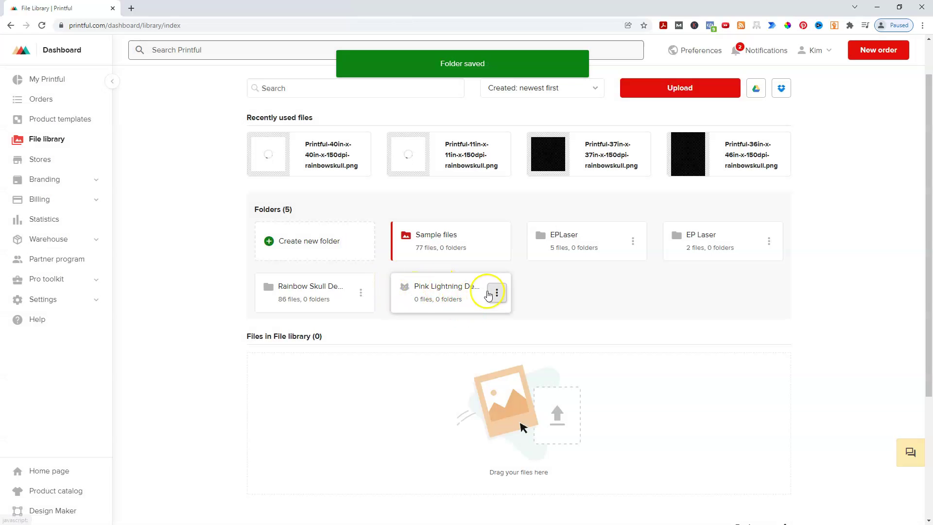
Open the Pink Lightning Designs folder
click(462, 294)
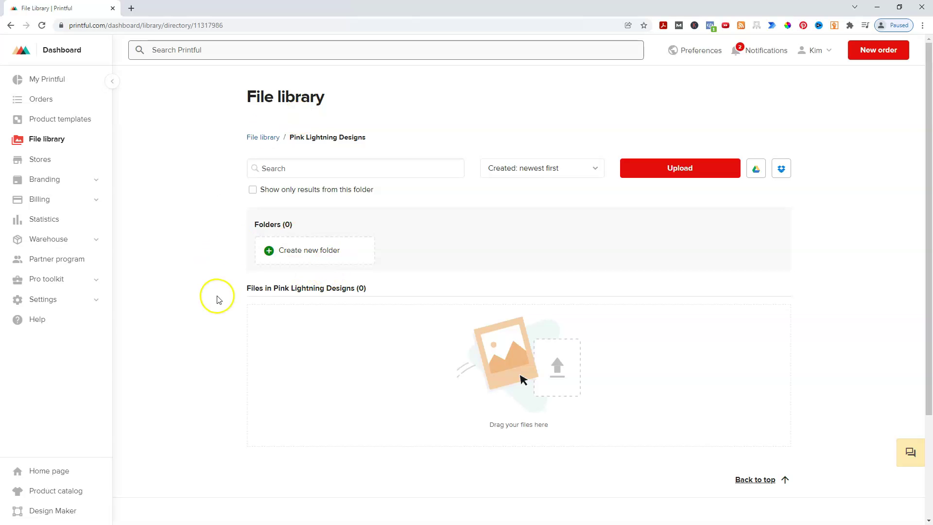
scroll(217, 284, down, 2)
scroll(243, 291, up, 1)
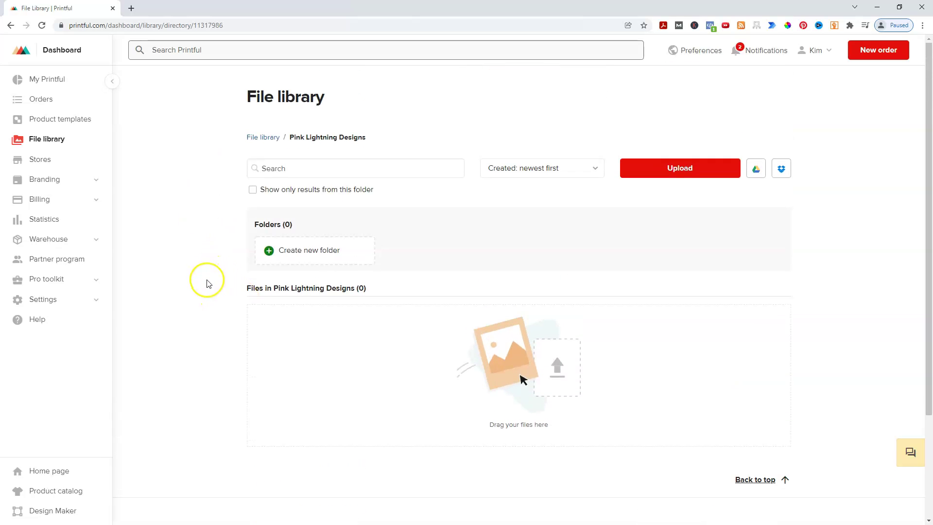
scroll(209, 280, down, 1)
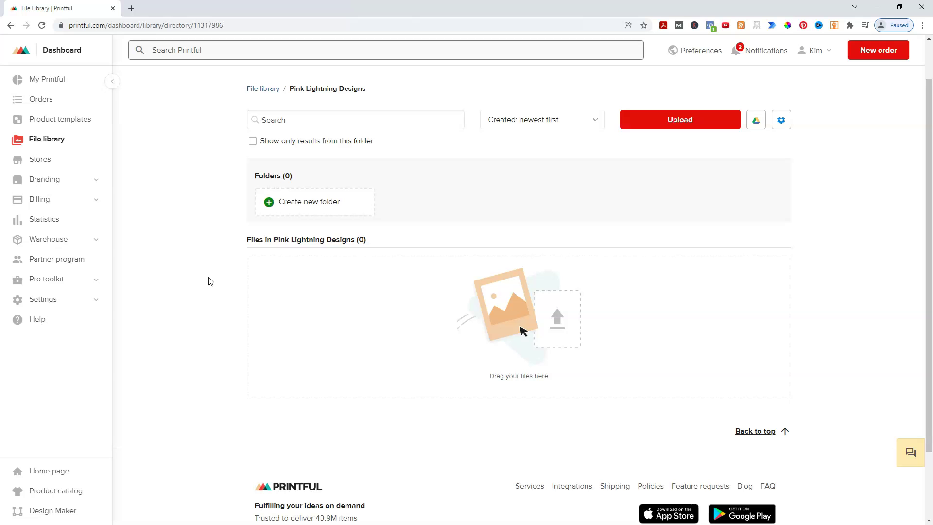
Upload every file matching '*pinklightning' from the computer into the folder
click(713, 122)
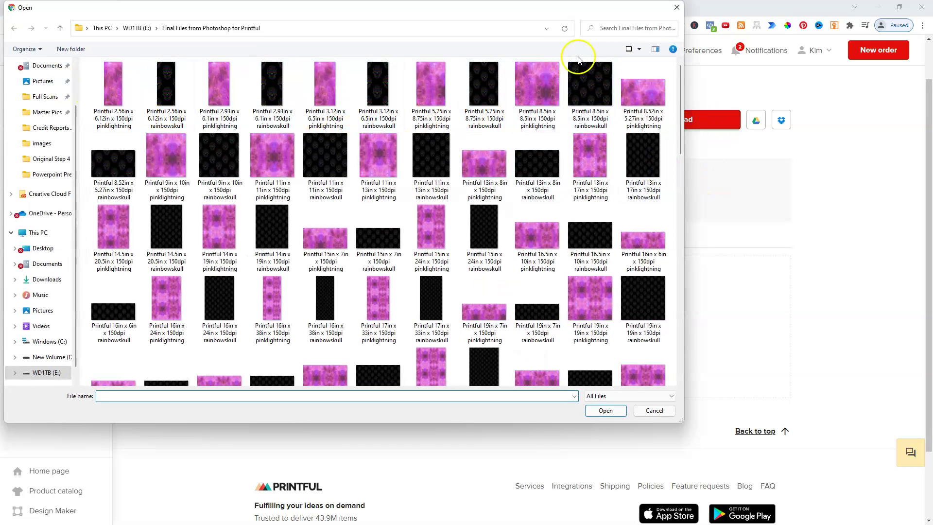
click(610, 29)
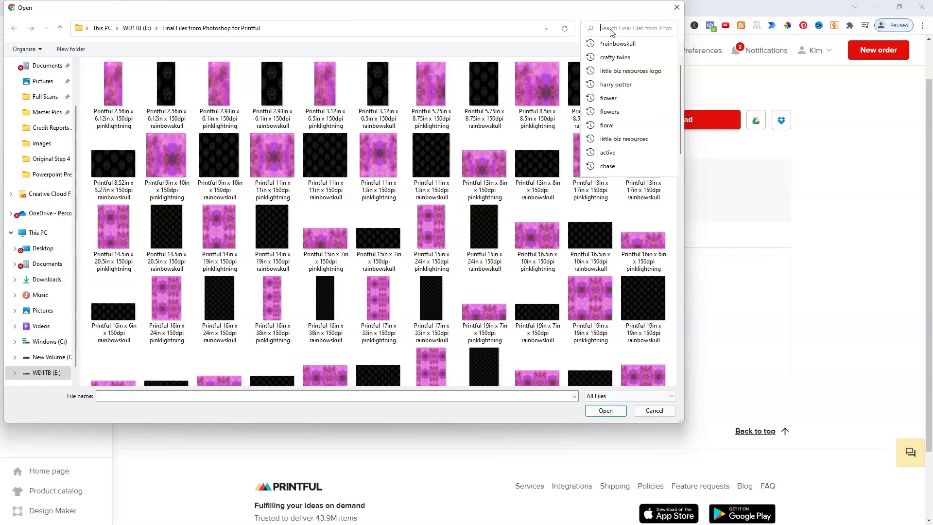
text(*pink)
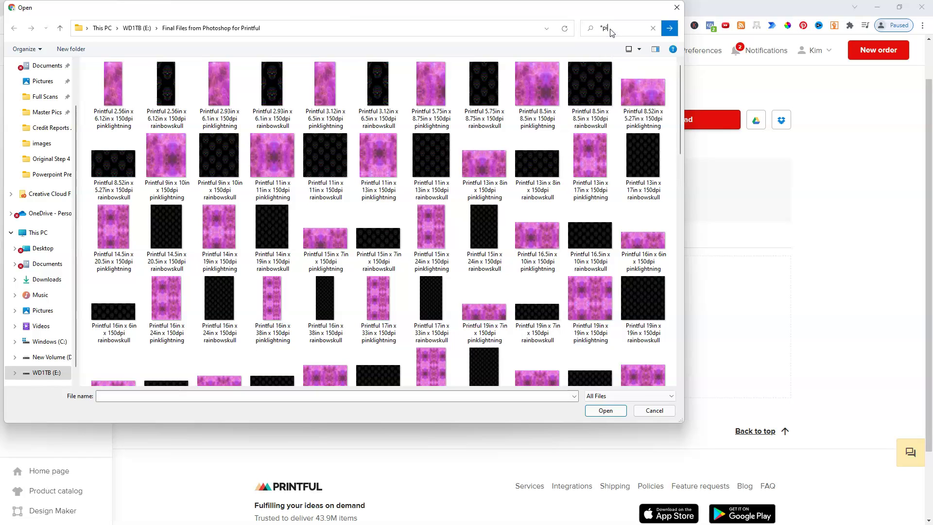
text(lightning)
key(Return)
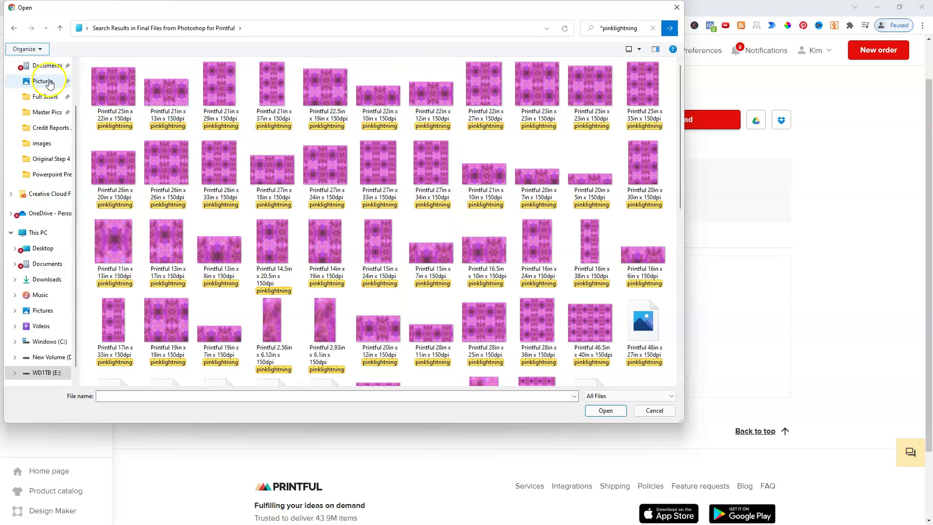
click(115, 96)
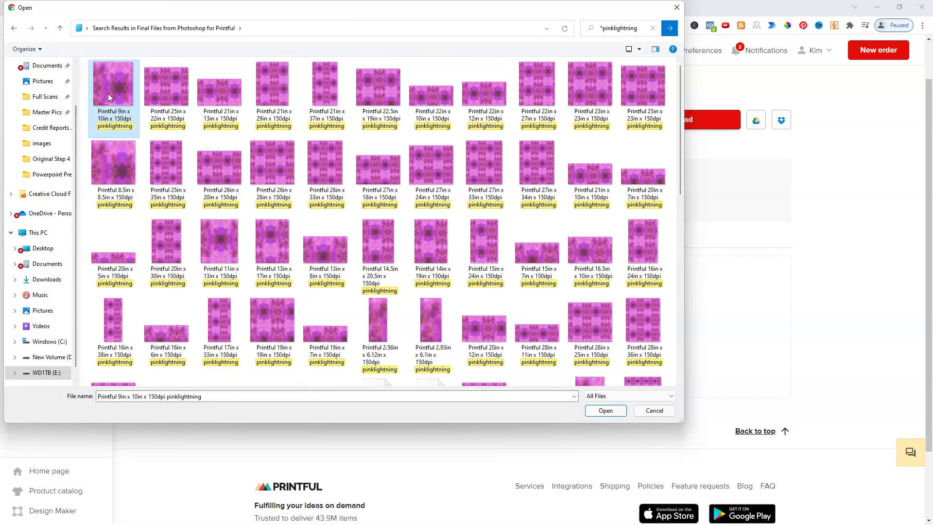
click(90, 79)
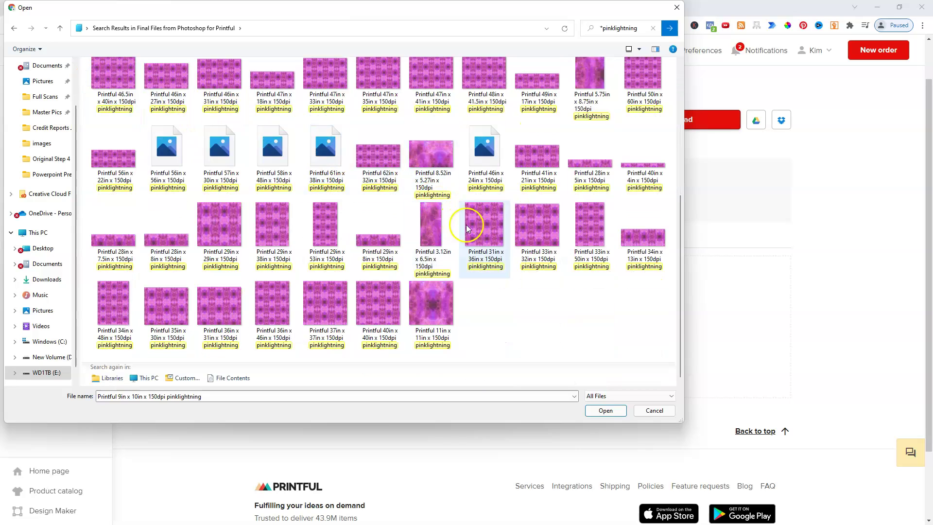
scroll(323, 228, down, 5)
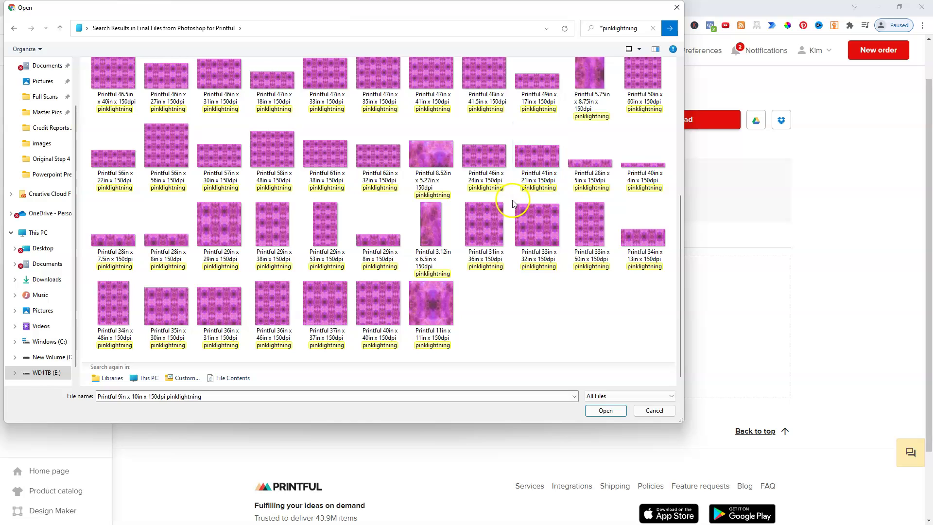
shift+click(431, 308)
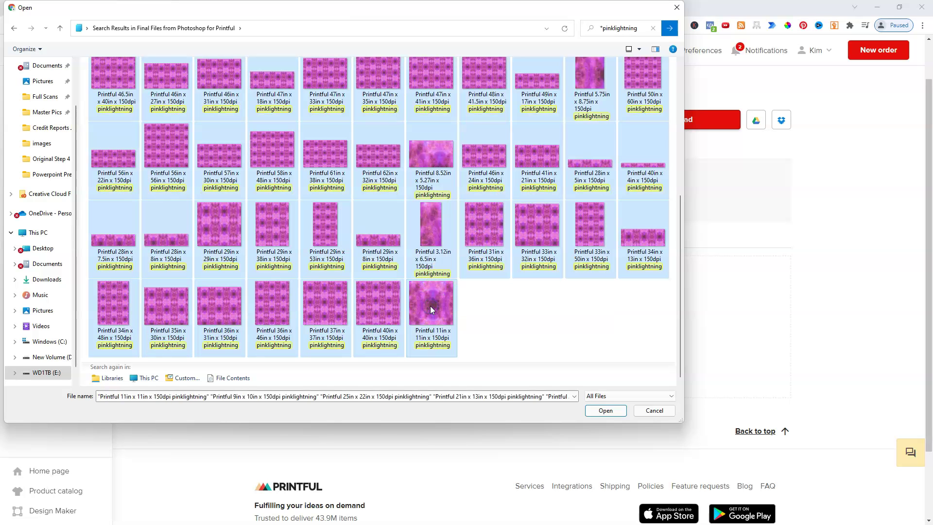
click(606, 411)
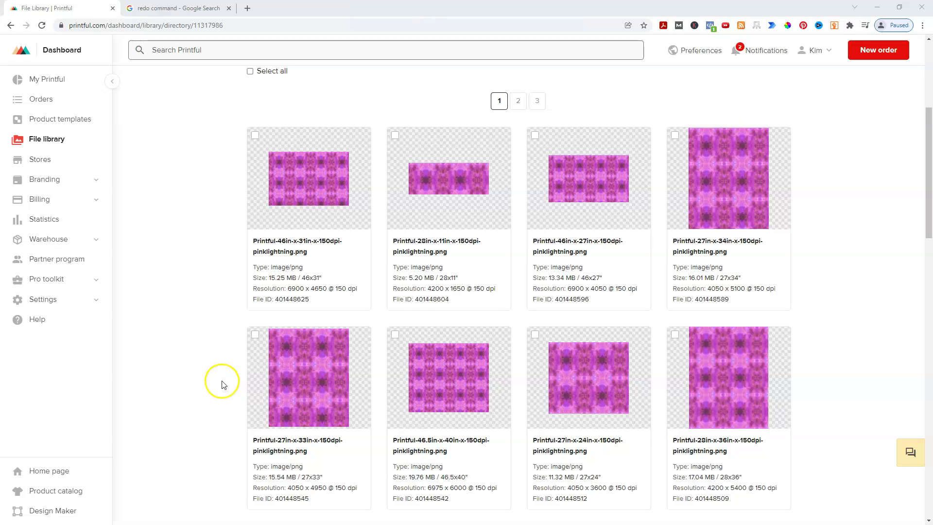
Scroll through the folder to confirm all 68 pinklightning PNG files uploaded
scroll(176, 366, up, 5)
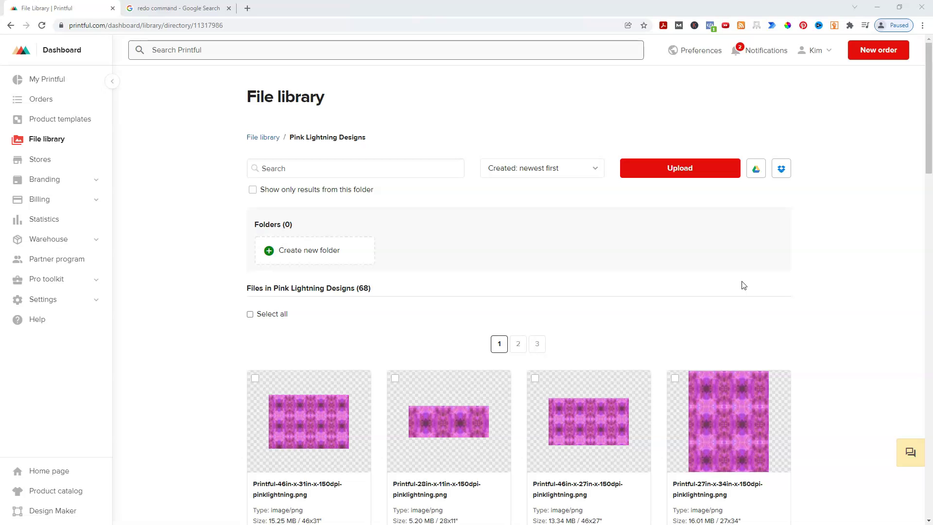
scroll(724, 272, down, 3)
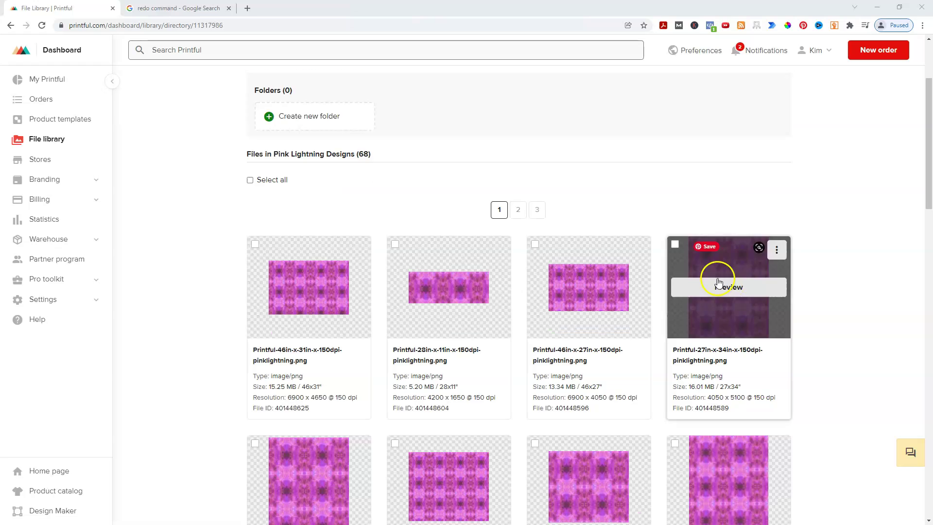
scroll(162, 252, up, 3)
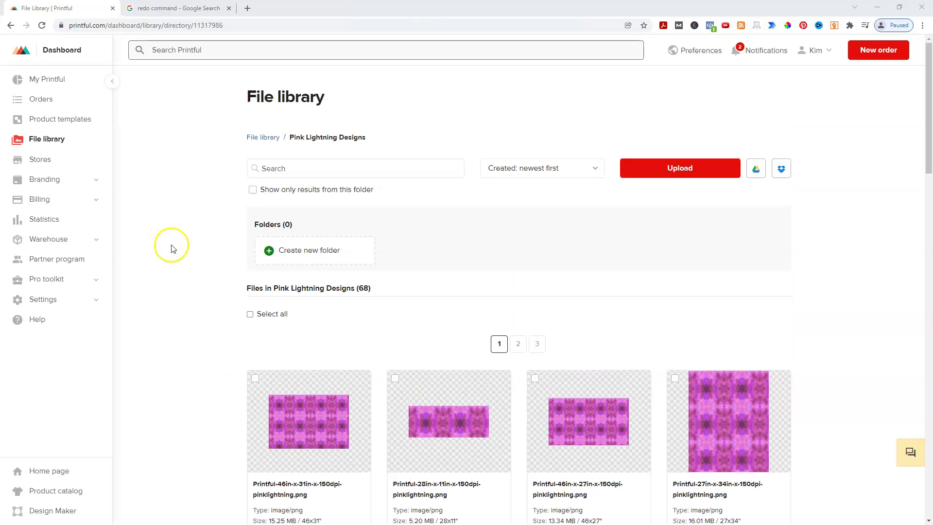
click(188, 262)
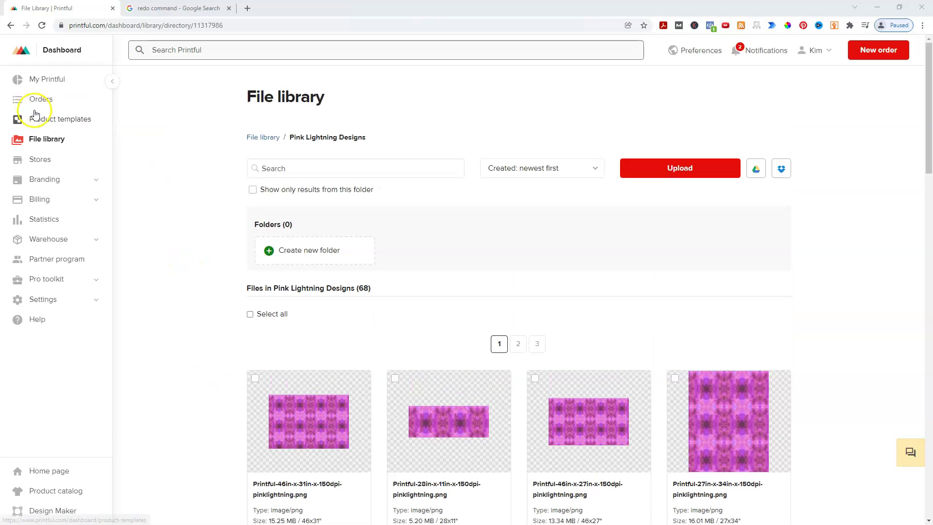
click(47, 126)
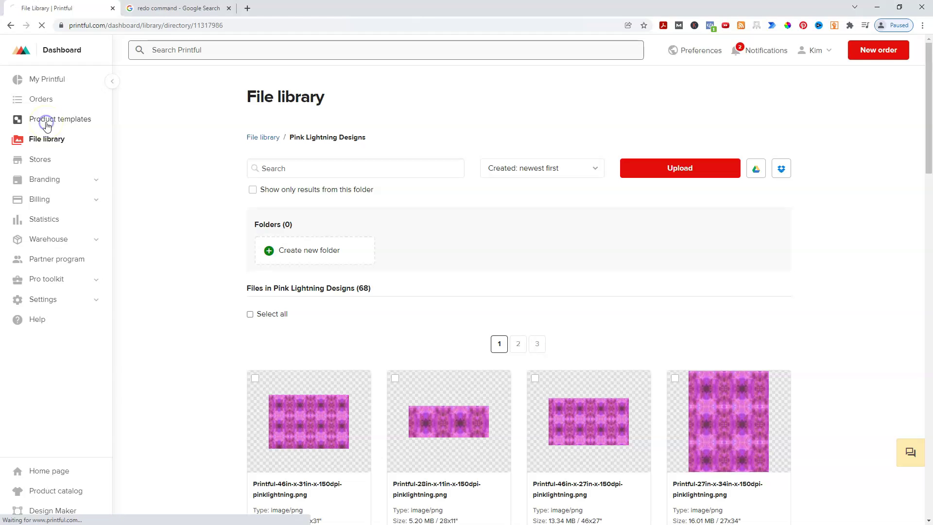
click(220, 210)
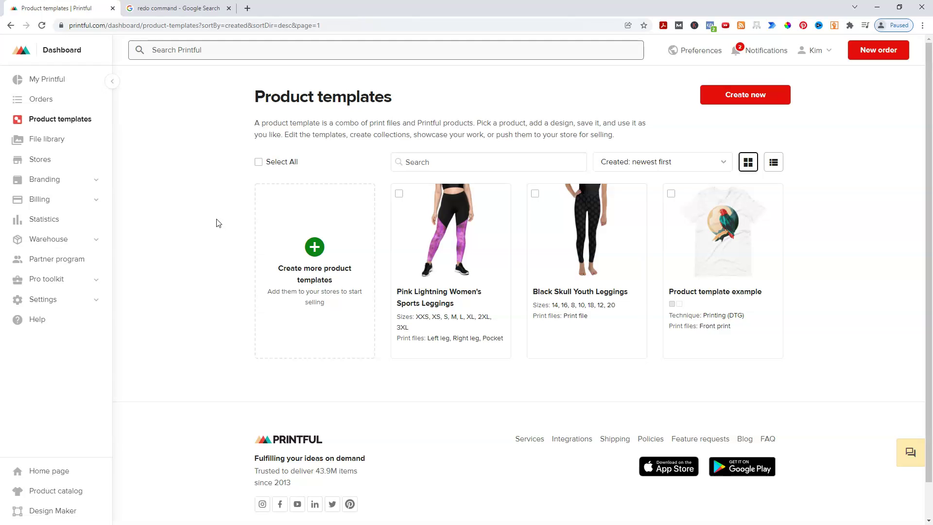
click(209, 226)
click(192, 242)
click(43, 160)
click(271, 203)
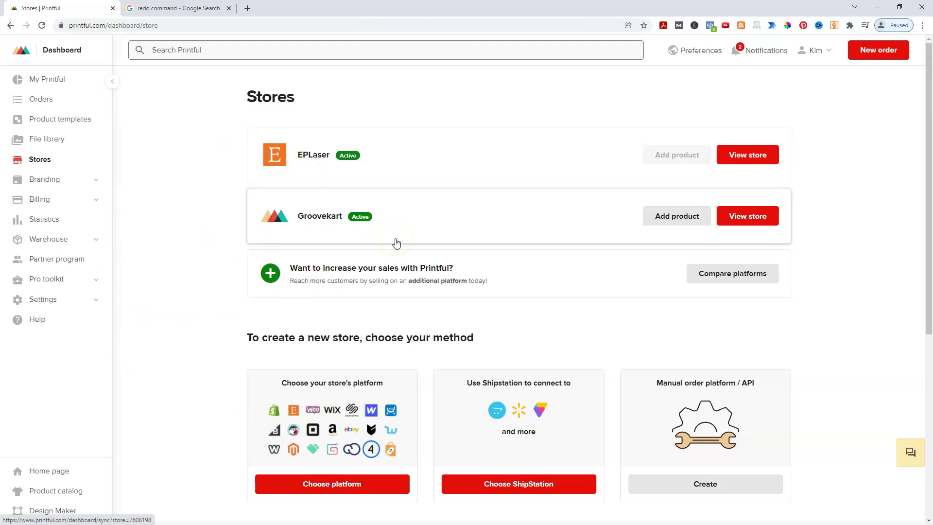
click(44, 120)
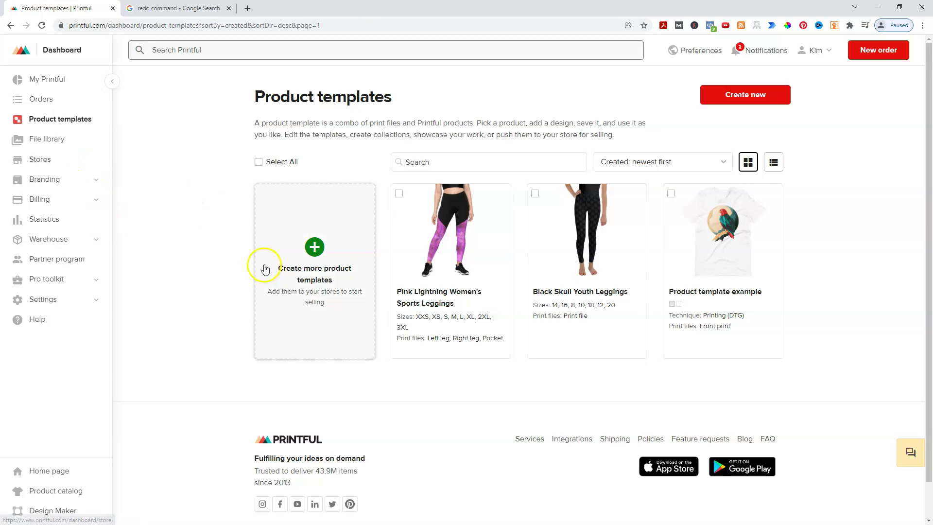
Start a new product template from the All-Over Print Tote under Accessories > Bags > Tote bags
click(308, 266)
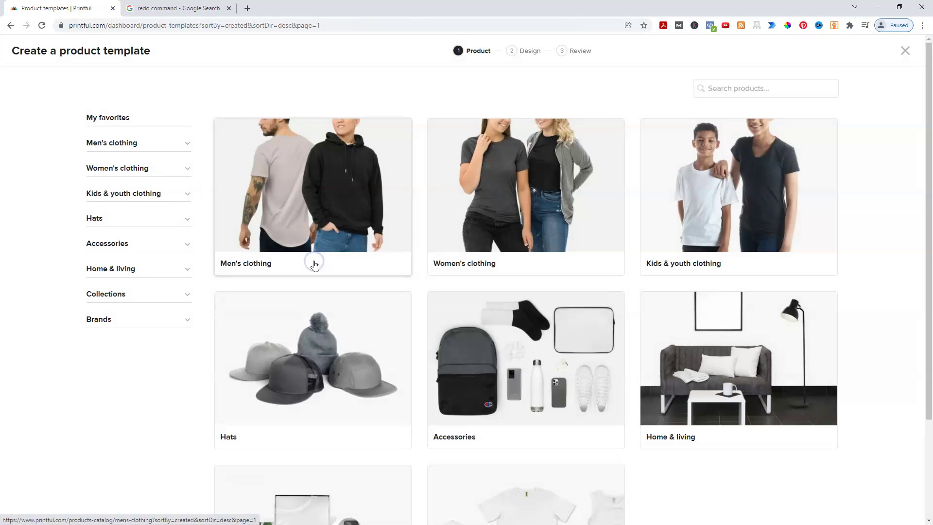
click(738, 86)
text(tote)
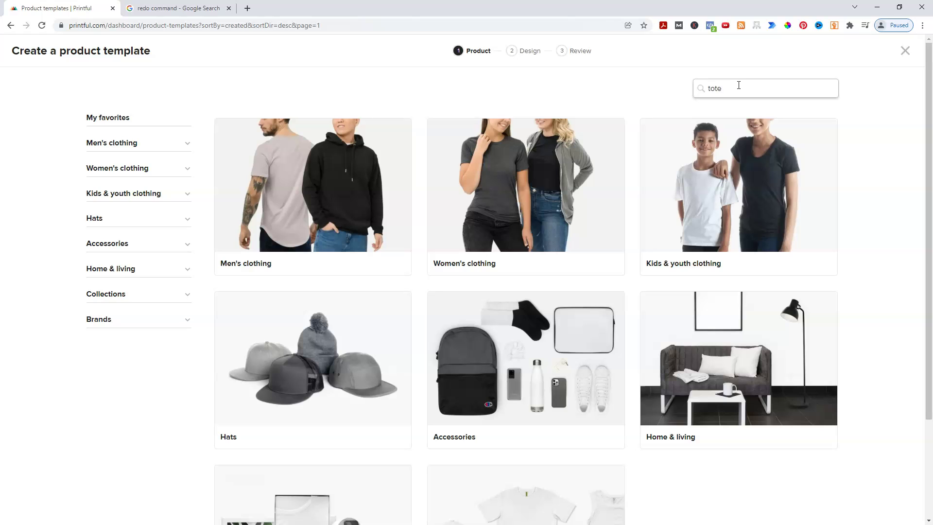
click(560, 358)
click(791, 236)
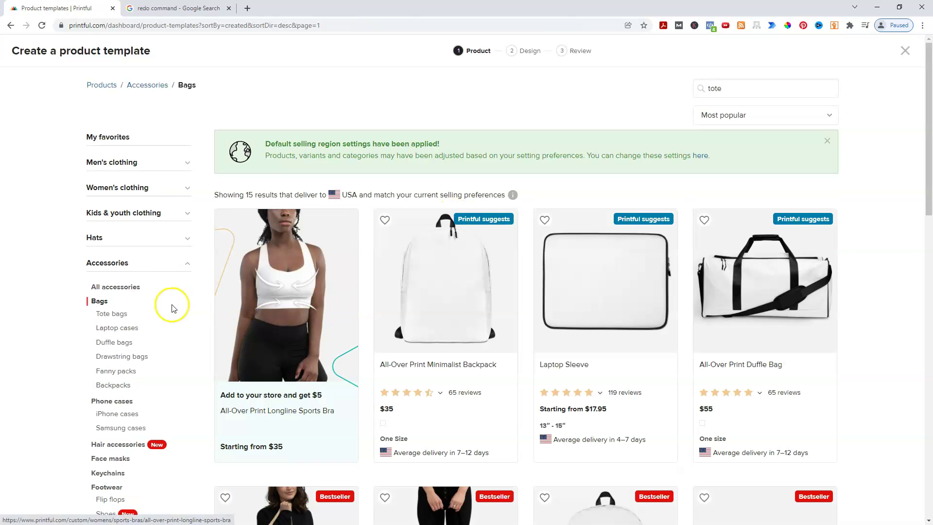
click(118, 315)
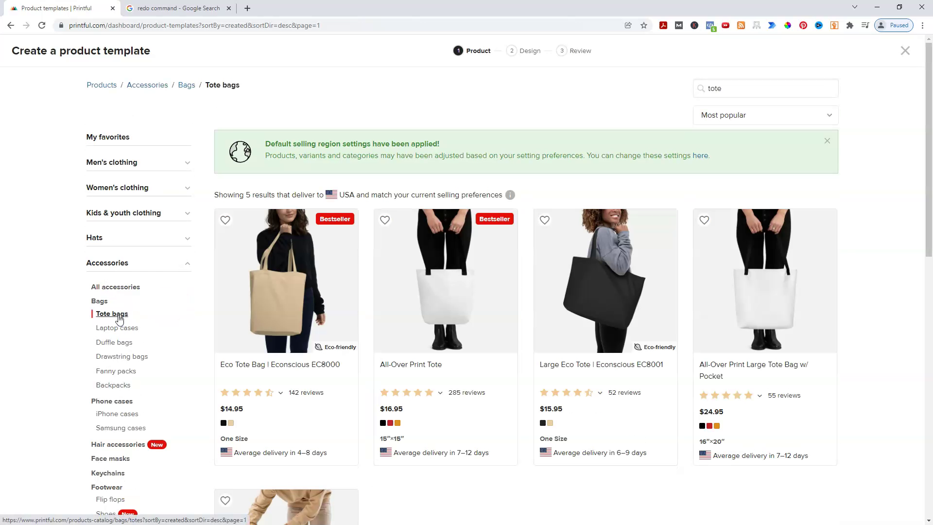
scroll(500, 396, down, 5)
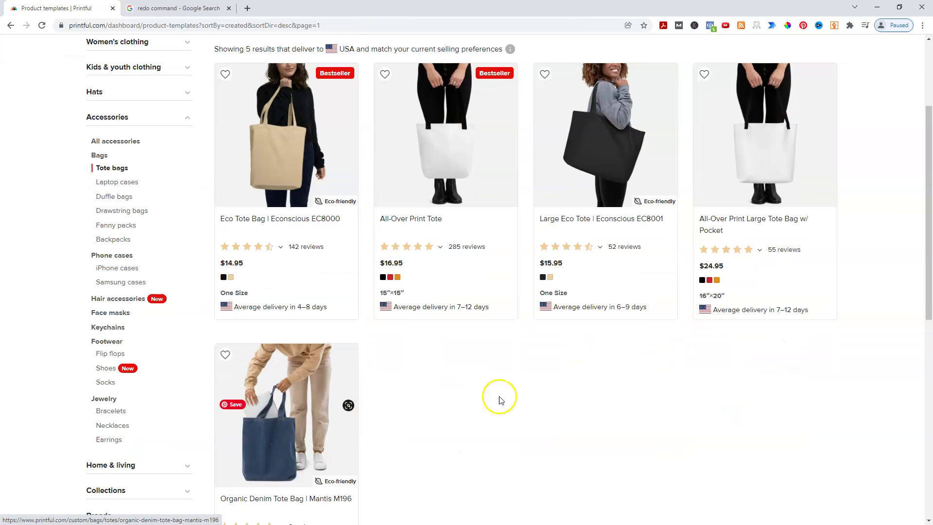
scroll(533, 350, down, 2)
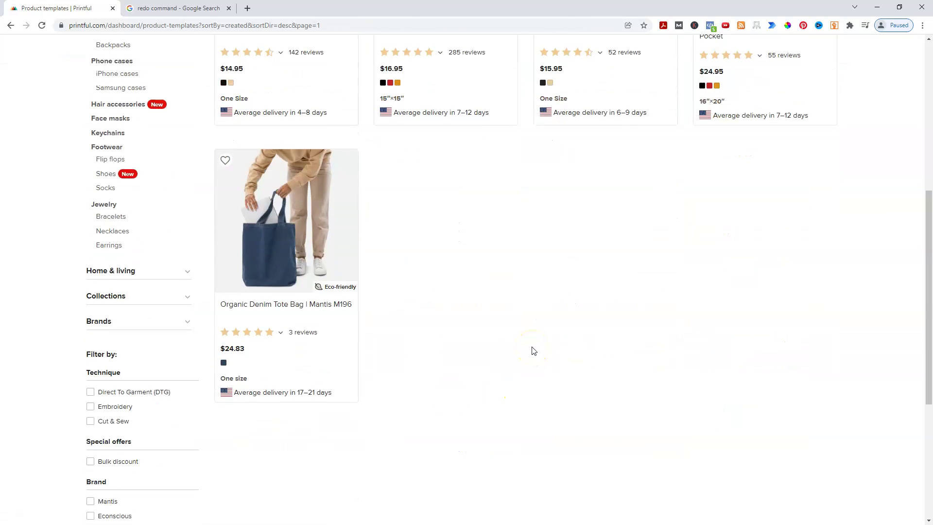
scroll(530, 360, up, 5)
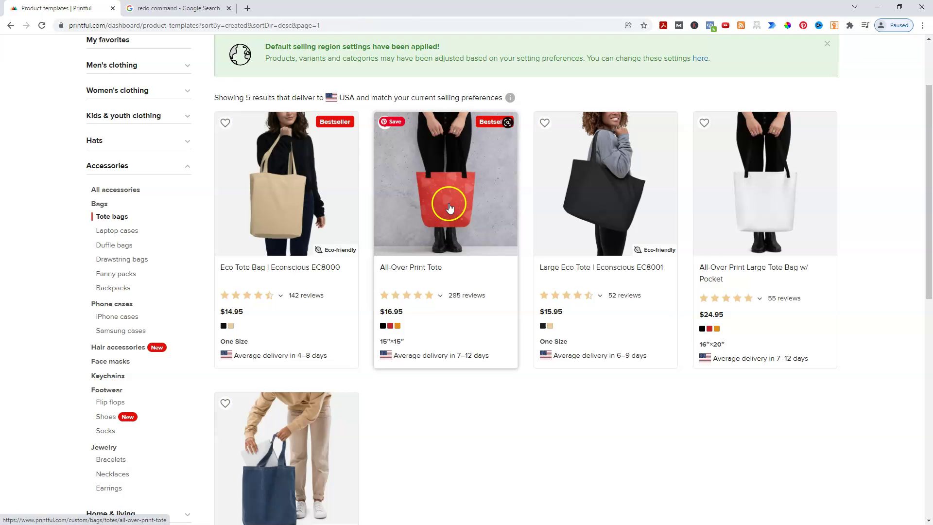
click(449, 208)
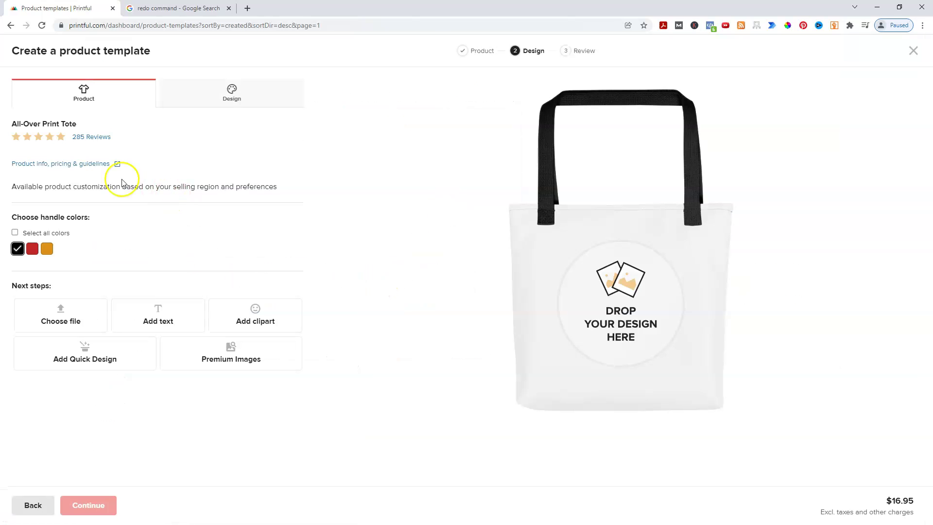
Review the tote's product info, $16.95 pricing and print file size requirements
click(79, 164)
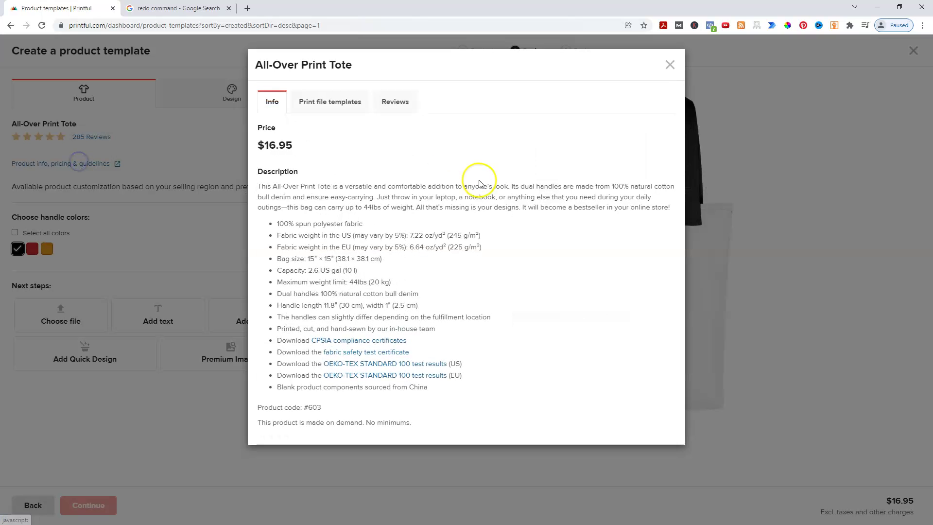
click(323, 109)
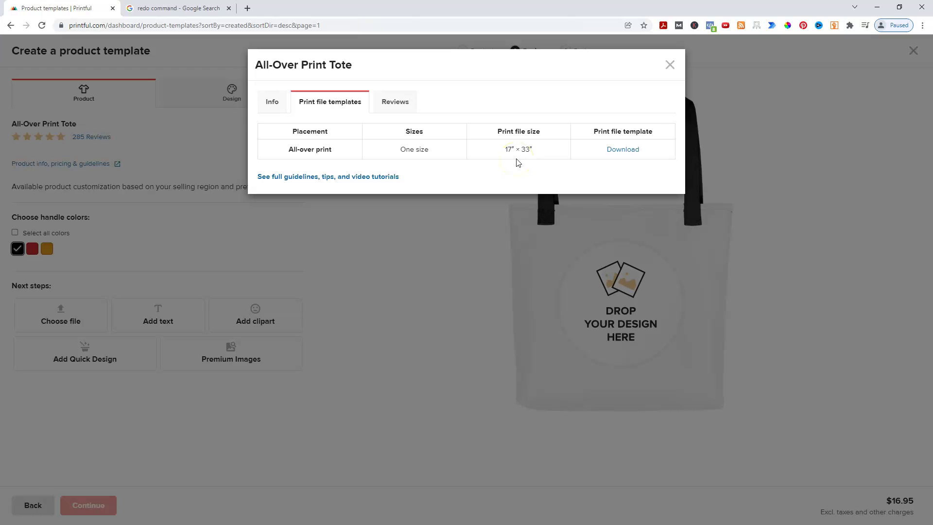
click(669, 65)
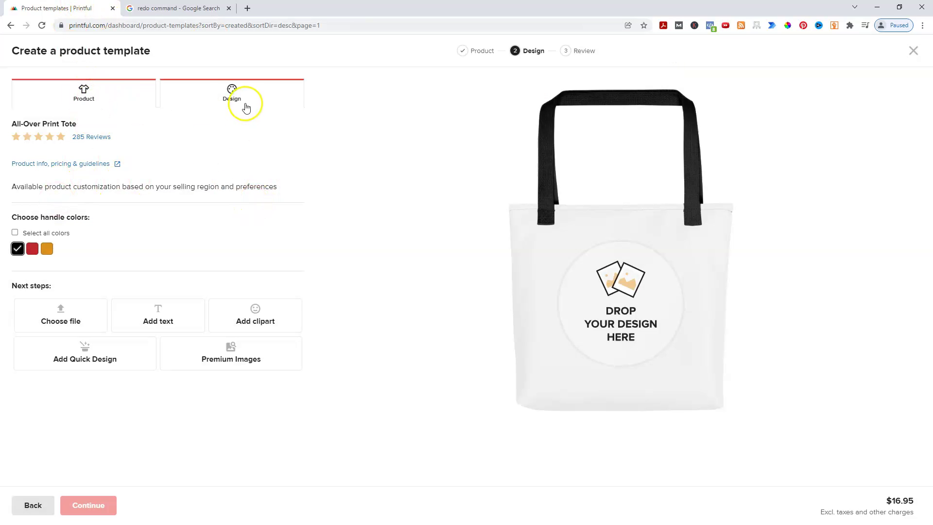
click(218, 98)
click(92, 89)
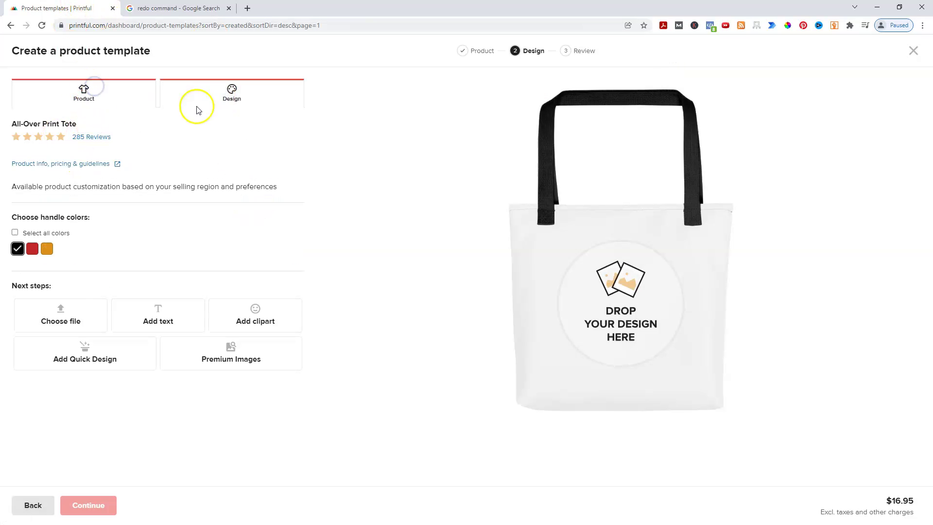
Apply the 17in x 33in pinklightning file from the Pink Lightning Designs folder to the tote
click(218, 87)
click(30, 138)
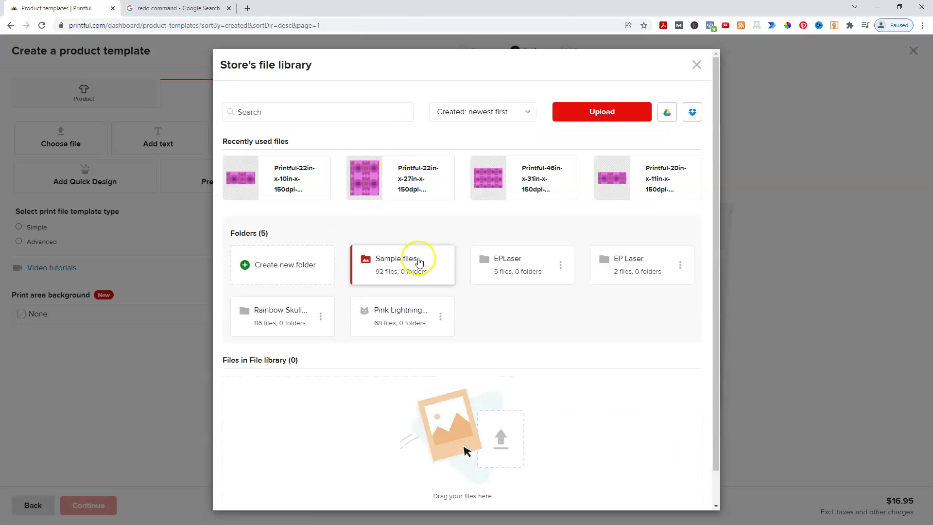
click(378, 313)
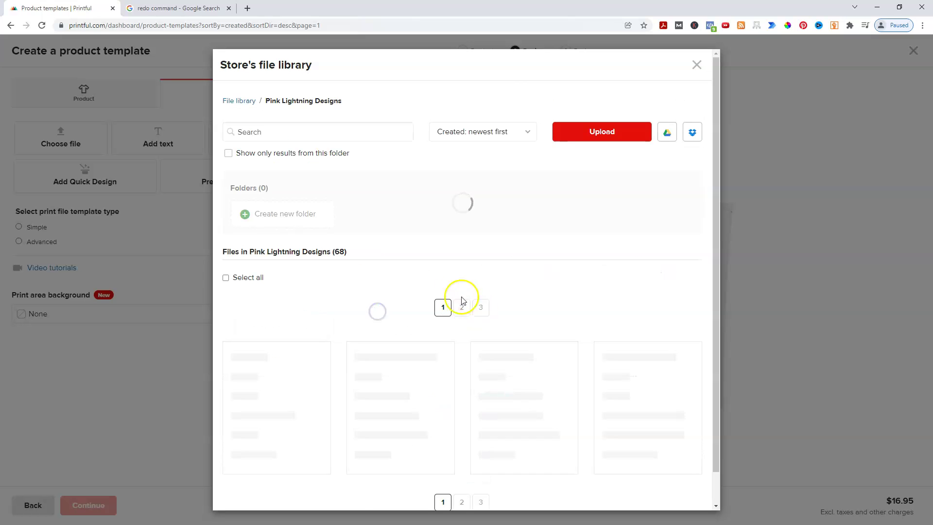
click(285, 127)
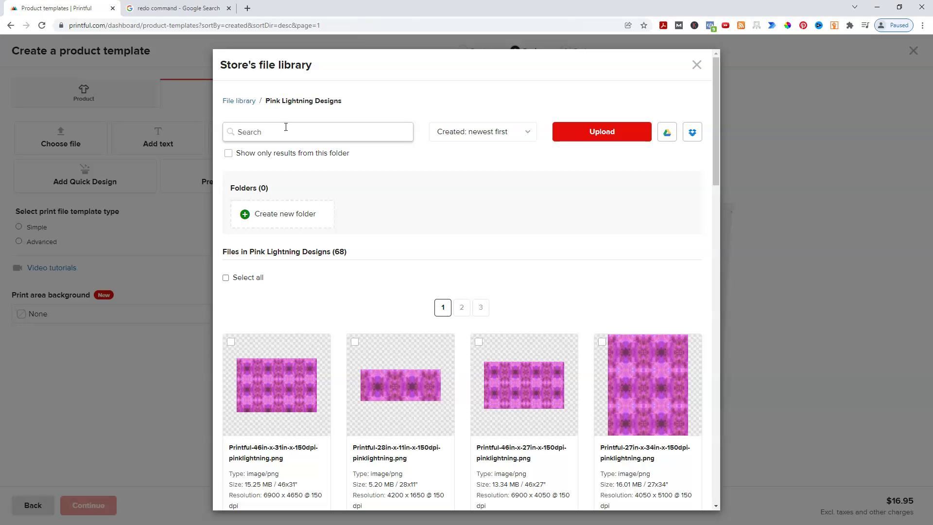
text(17)
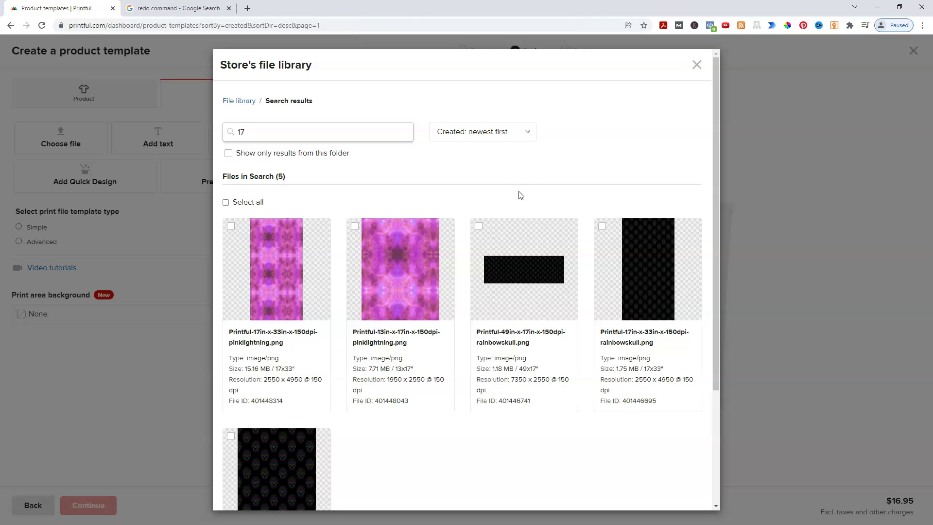
click(515, 176)
mouse_move(240, 313)
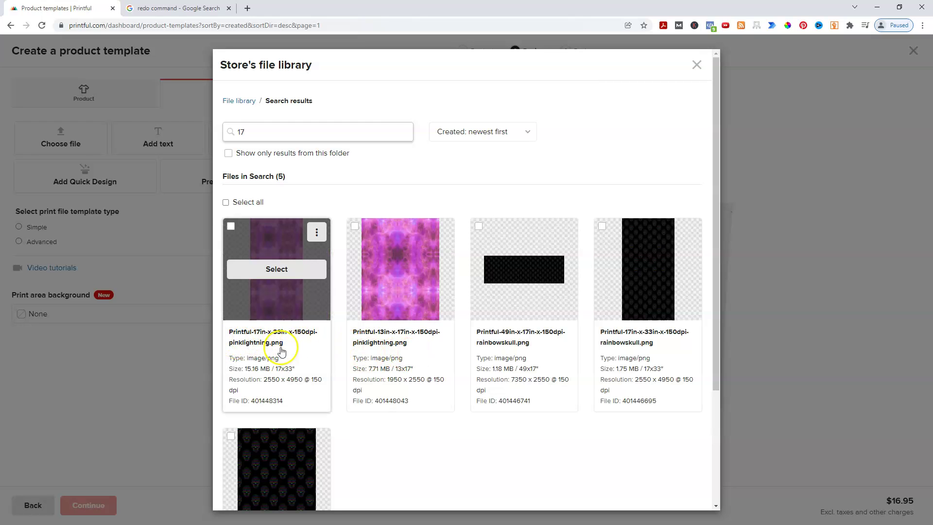
click(276, 270)
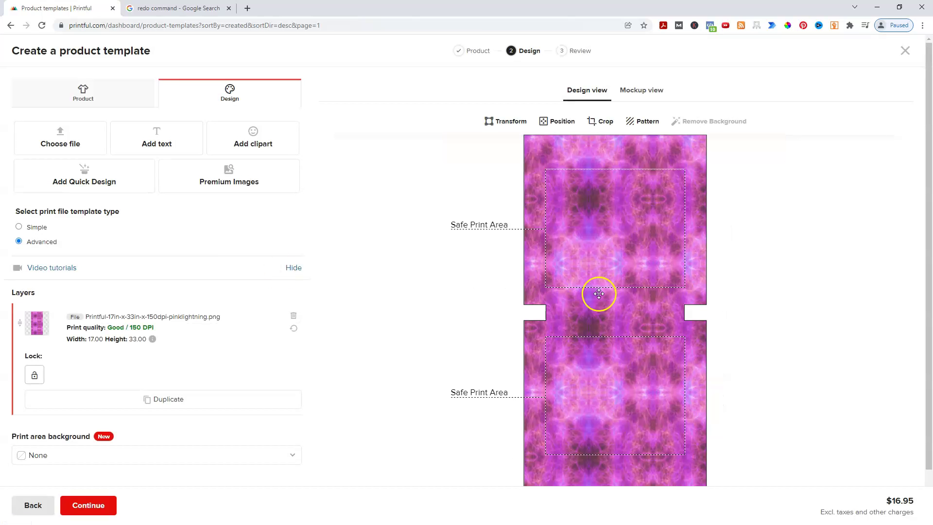
Preview the pink lightning tote mockups and advance to the Review step
scroll(399, 284, down, 1)
scroll(399, 286, up, 1)
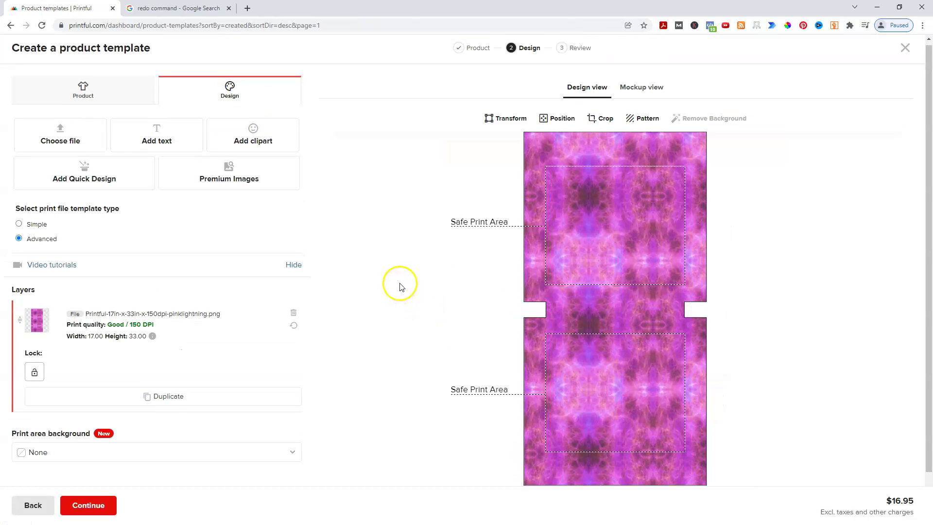
click(640, 89)
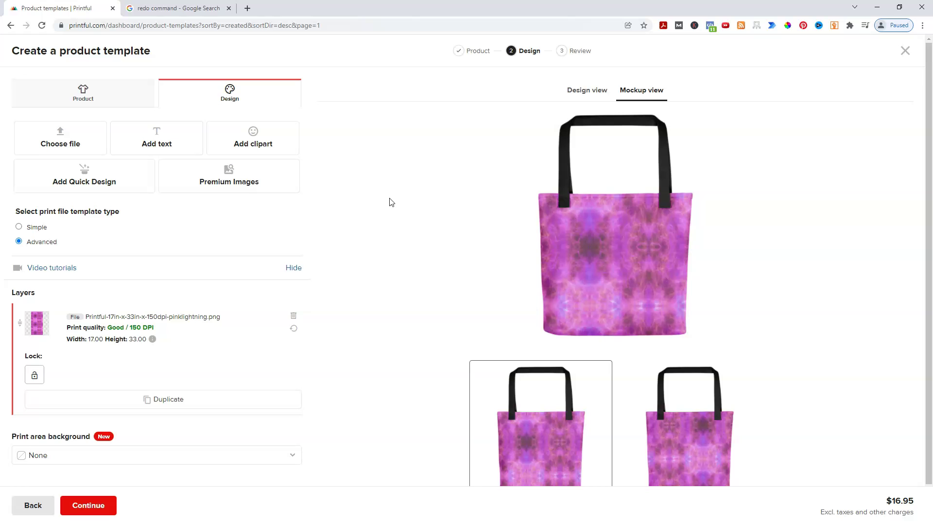
scroll(384, 218, down, 1)
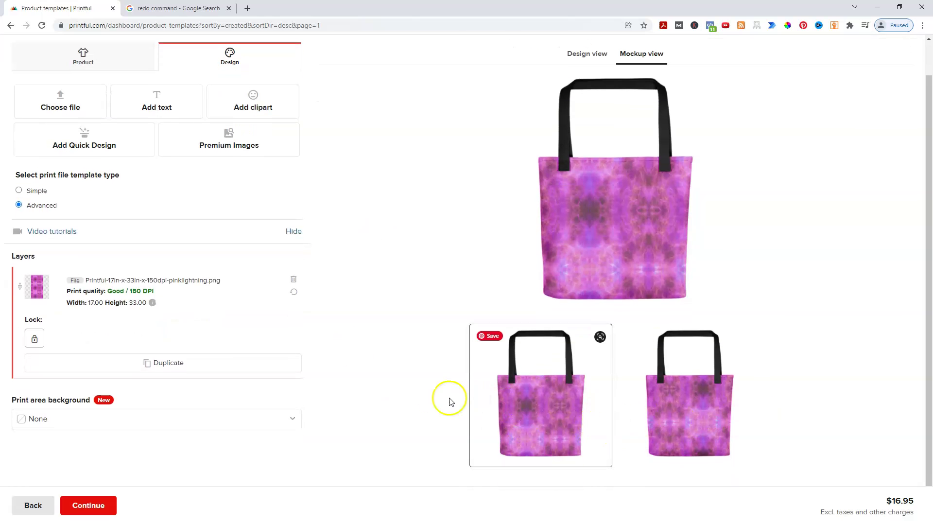
scroll(451, 401, up, 1)
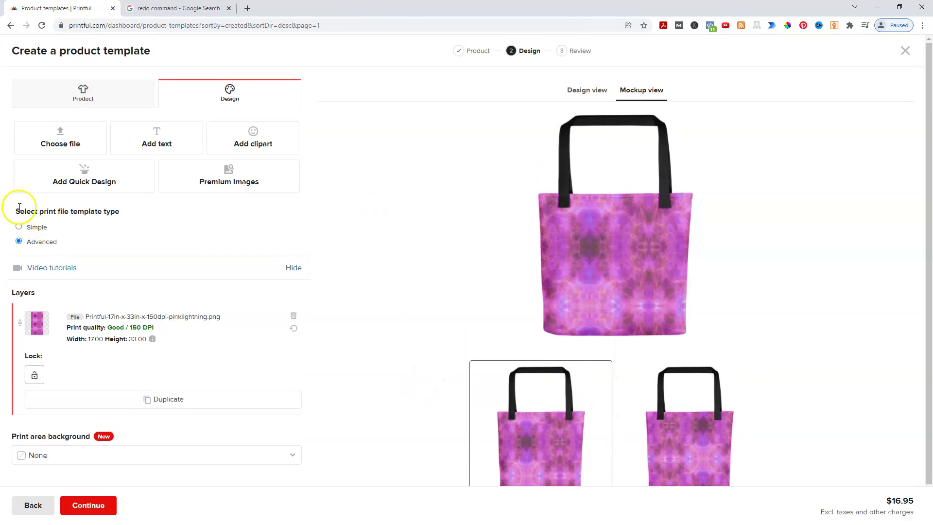
scroll(346, 238, down, 1)
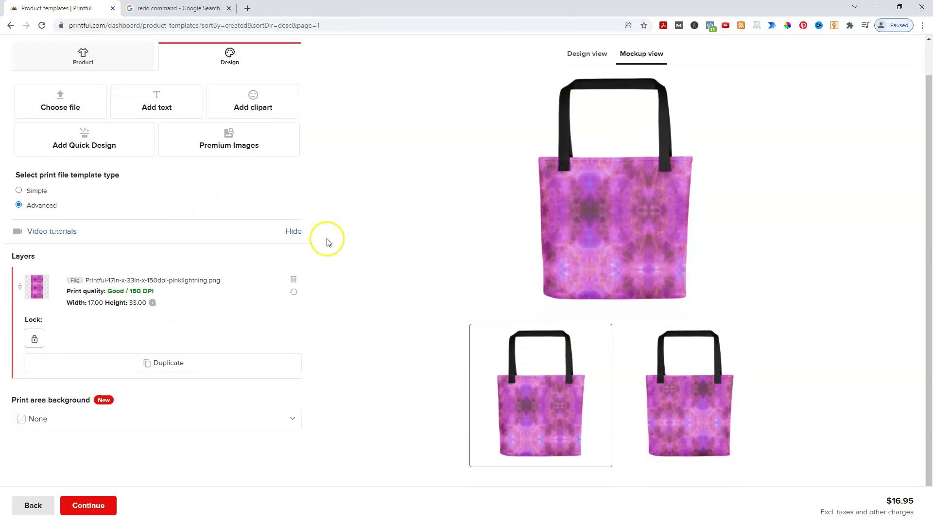
click(103, 507)
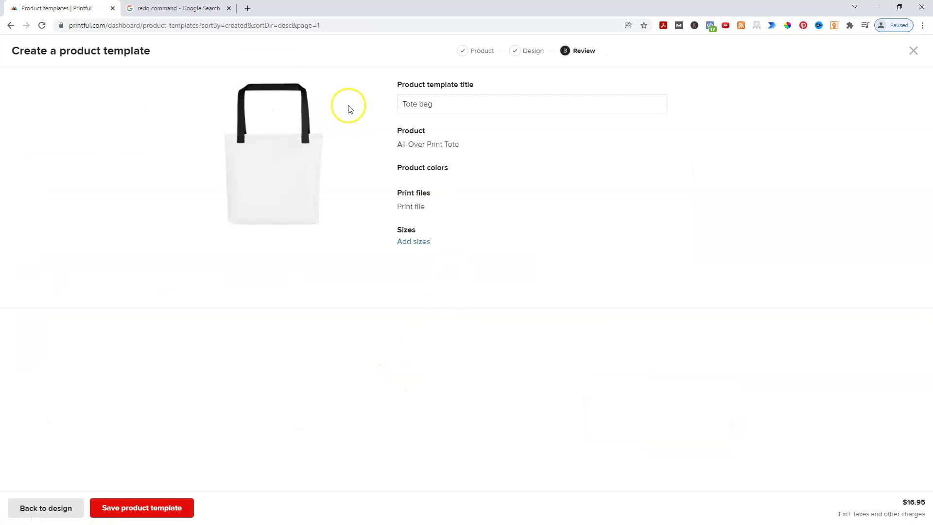
Add the 15″×15″ size and save the template as Pink Lightning Tote bag
click(403, 102)
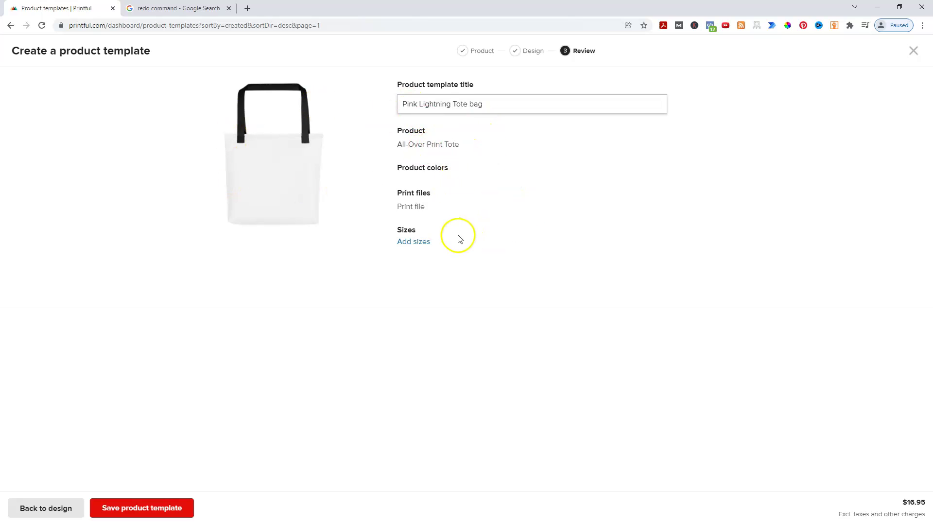
click(410, 243)
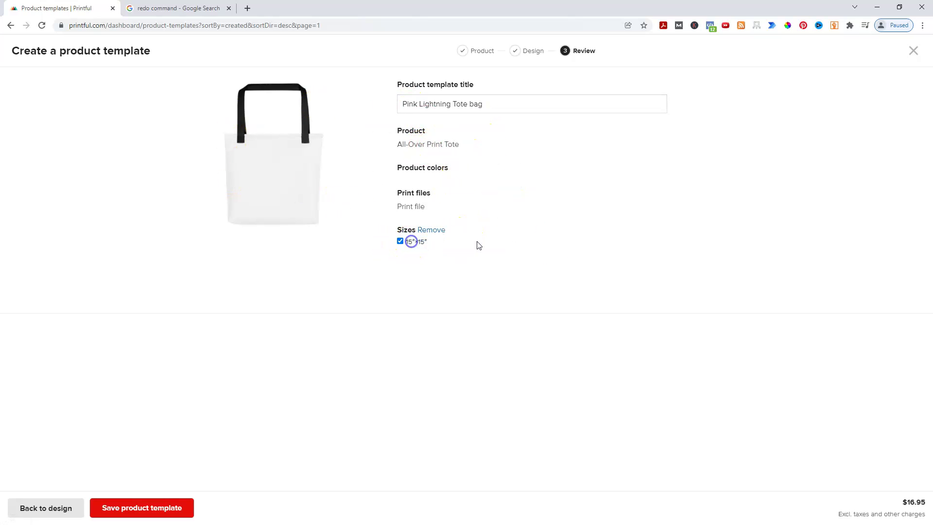
click(158, 513)
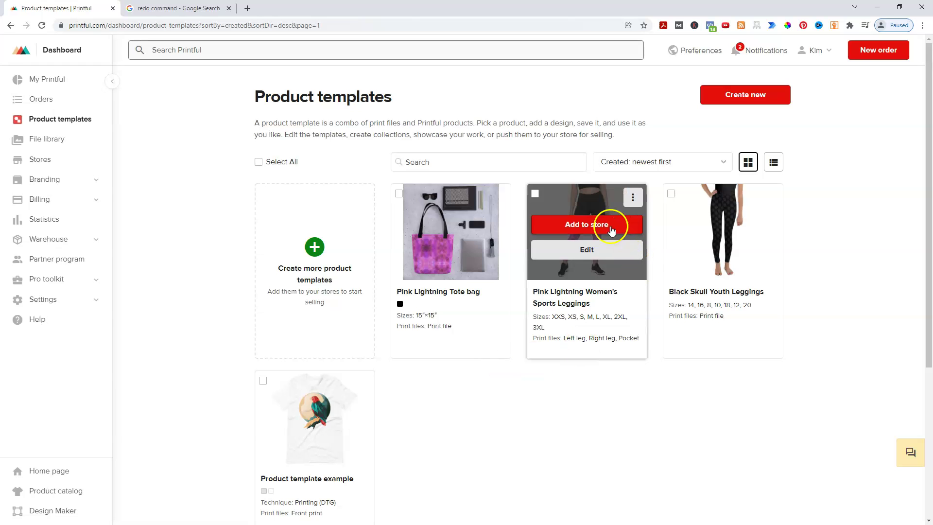
Add the Pink Lightning Women's Sports Leggings template to the store with sizes XXS–3XL
click(602, 222)
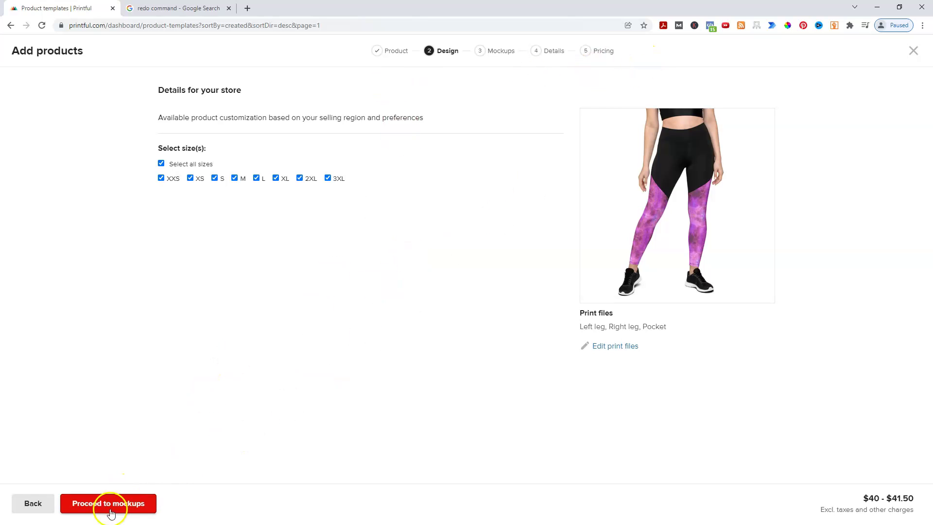
Choose Women's mockups for the leggings and advance to pricing at $56–$58
click(112, 503)
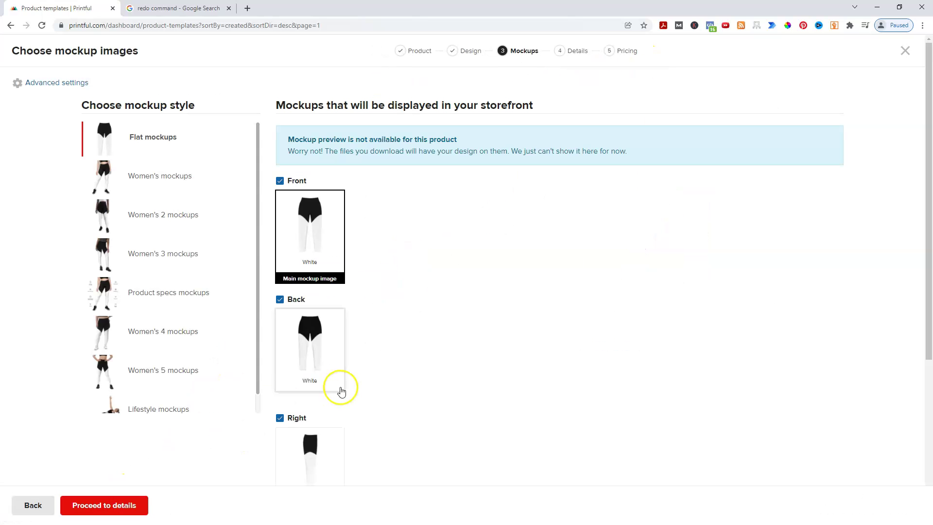
scroll(406, 308, down, 5)
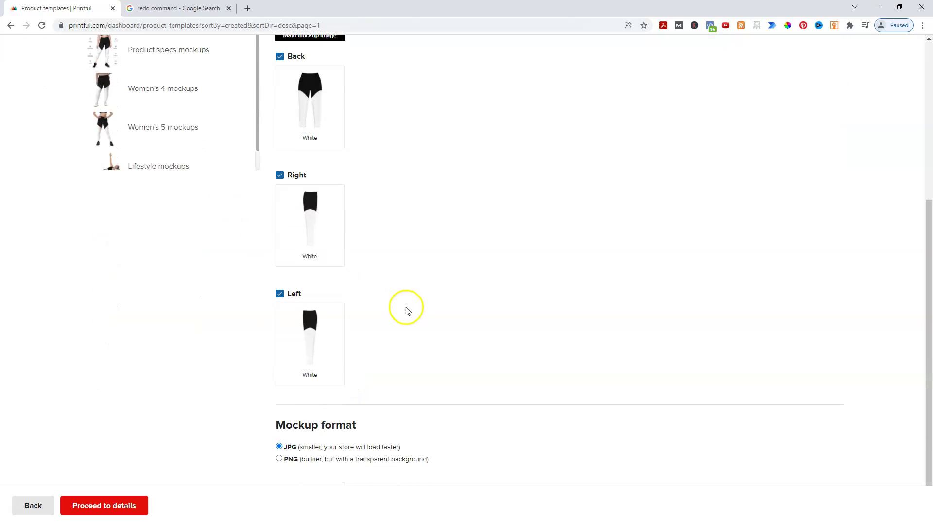
scroll(406, 313, up, 5)
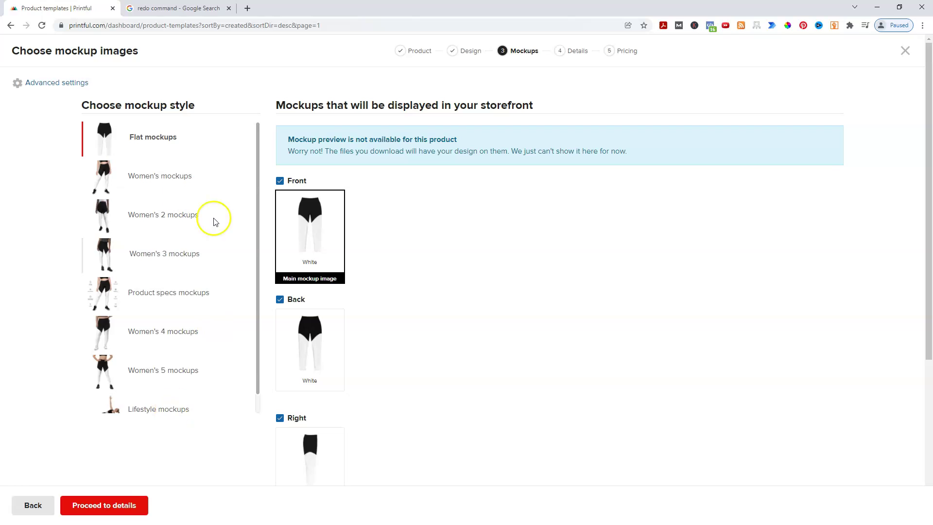
click(130, 180)
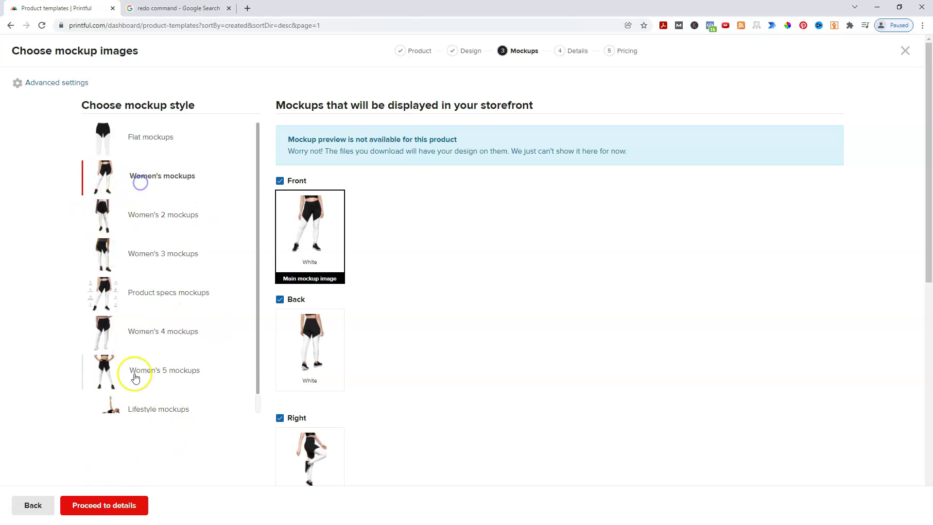
click(104, 504)
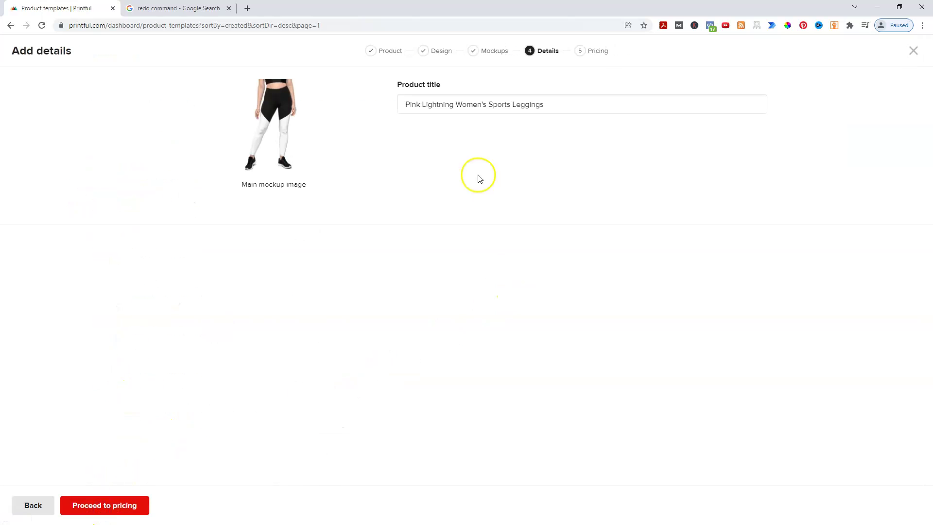
click(104, 505)
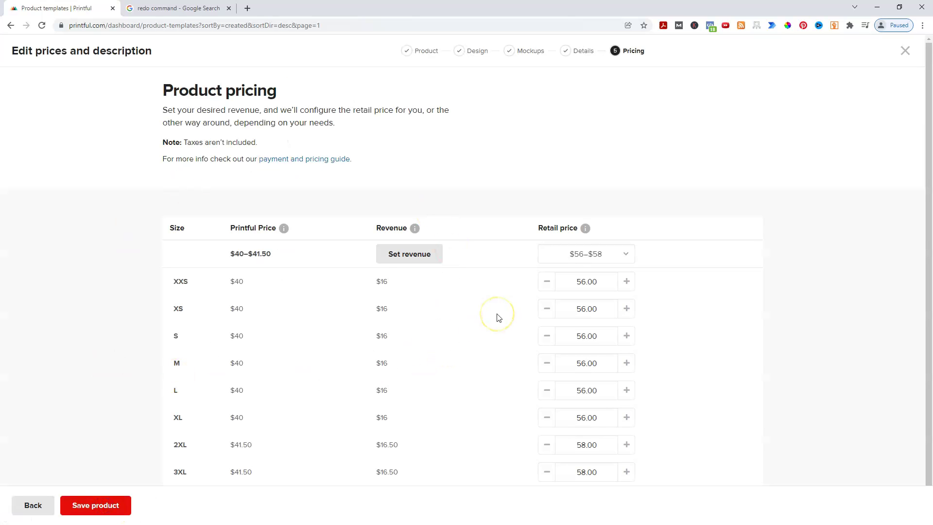
scroll(497, 317, down, 1)
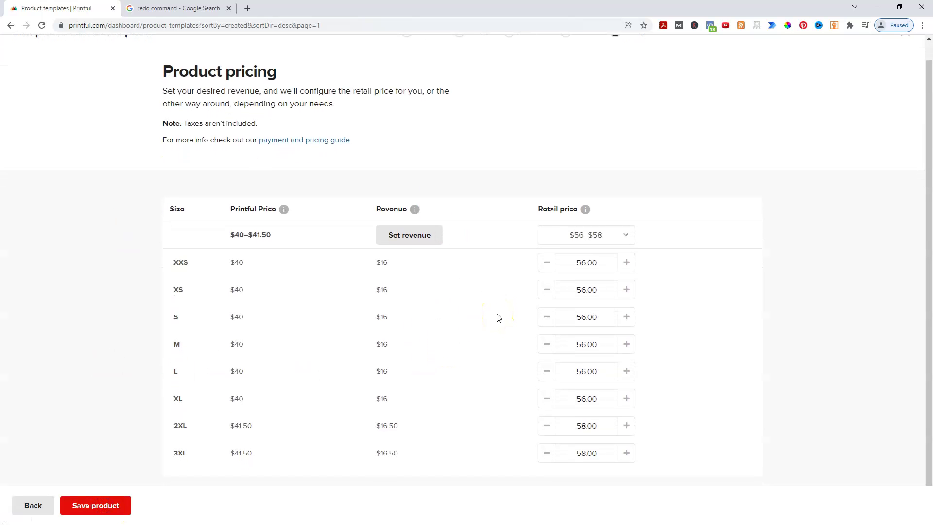
Save the leggings to the store and view the Stores list with EPLaser and Groovekart
click(97, 505)
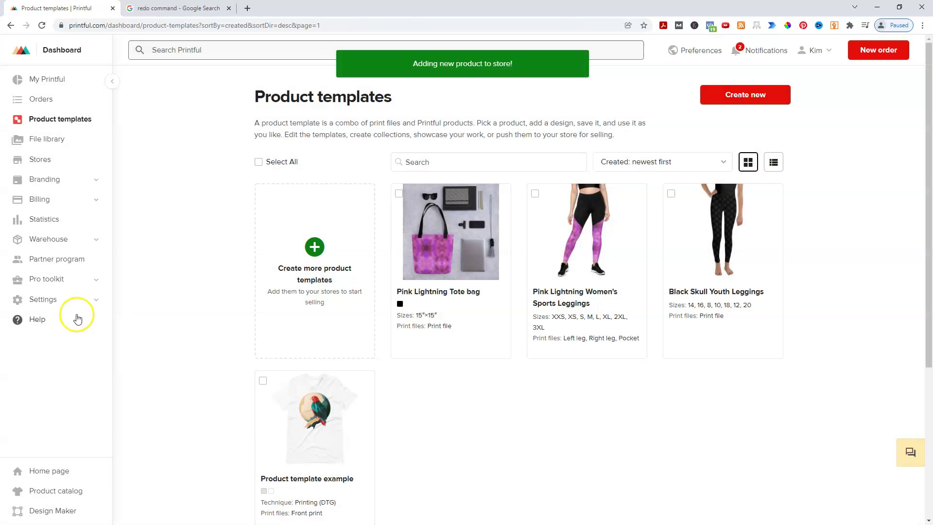
mouse_move(448, 263)
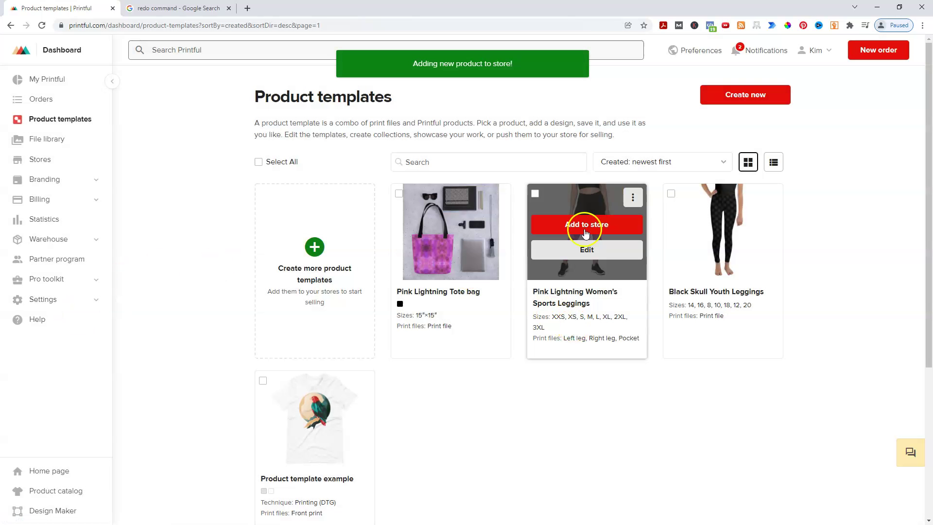
mouse_move(545, 187)
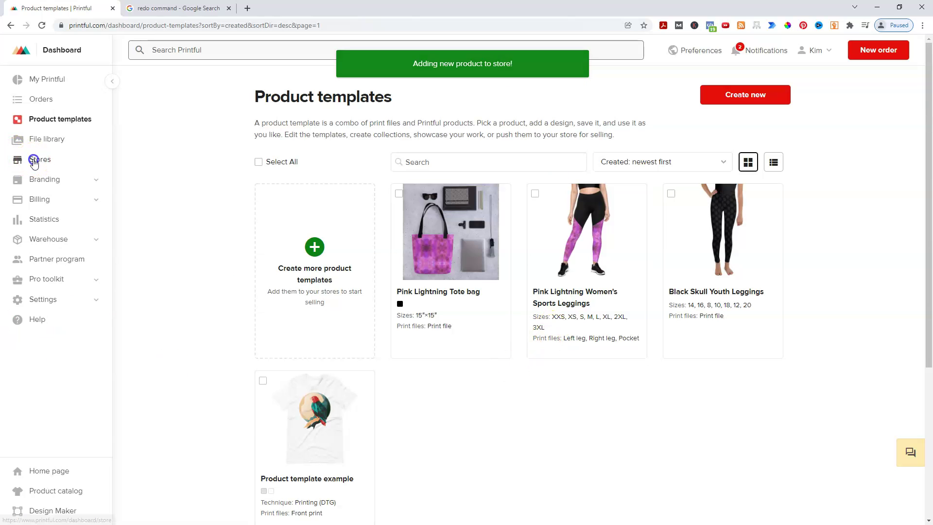
click(18, 159)
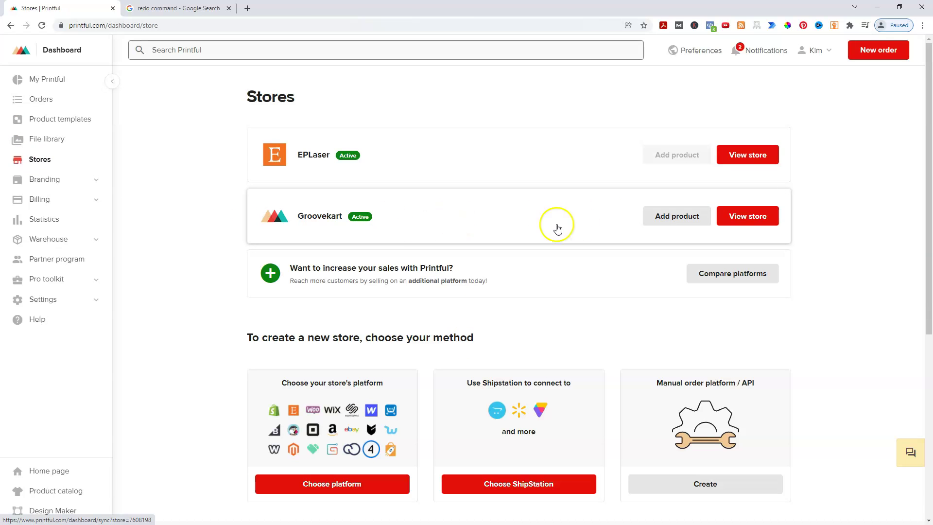
Open the Groovekart store's product list in Printful, showing Pink Lightning leggings with 8 variants
click(516, 217)
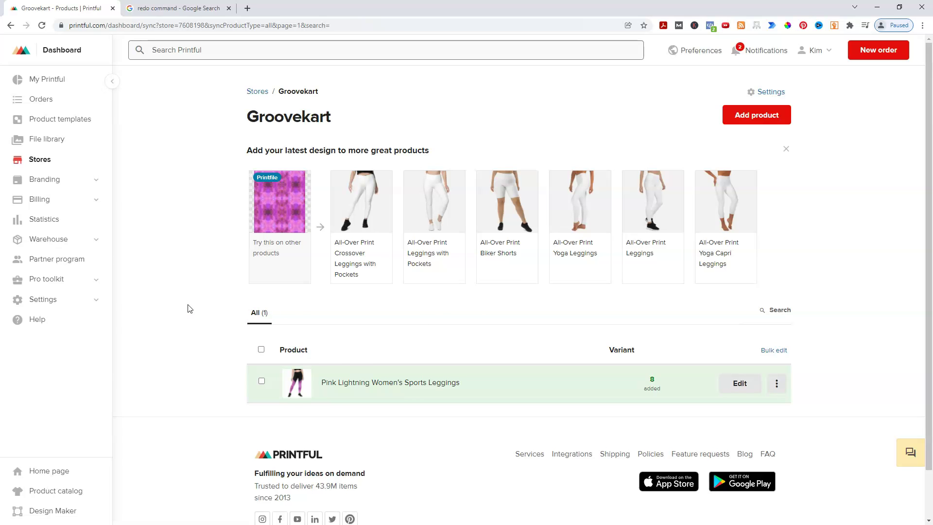
scroll(187, 306, down, 1)
scroll(190, 302, up, 1)
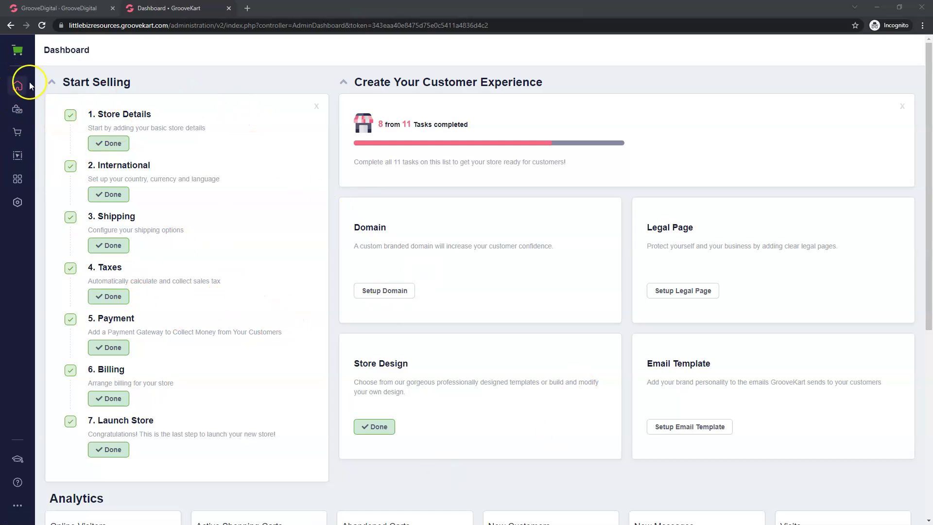
Open GrooveKart's Printful integration configuration page under POD & DropShipping, then switch back to Printful
click(17, 109)
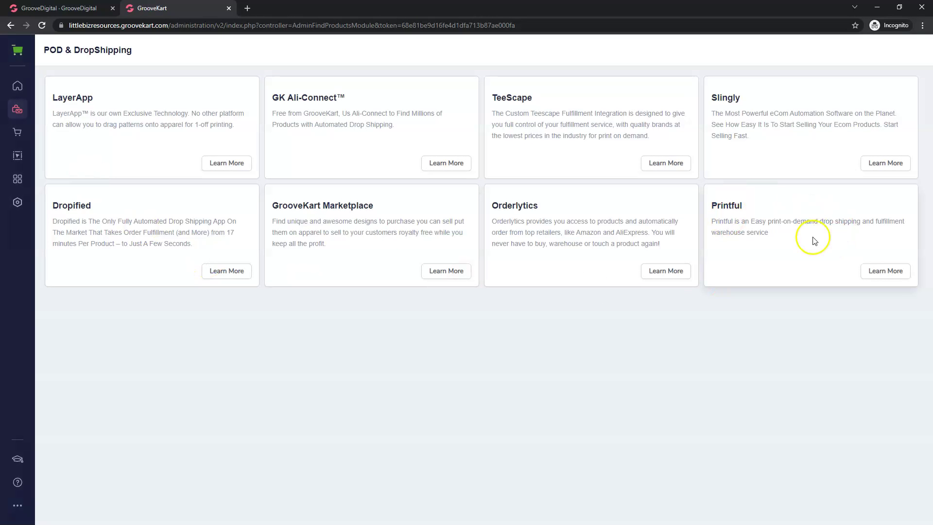
click(885, 271)
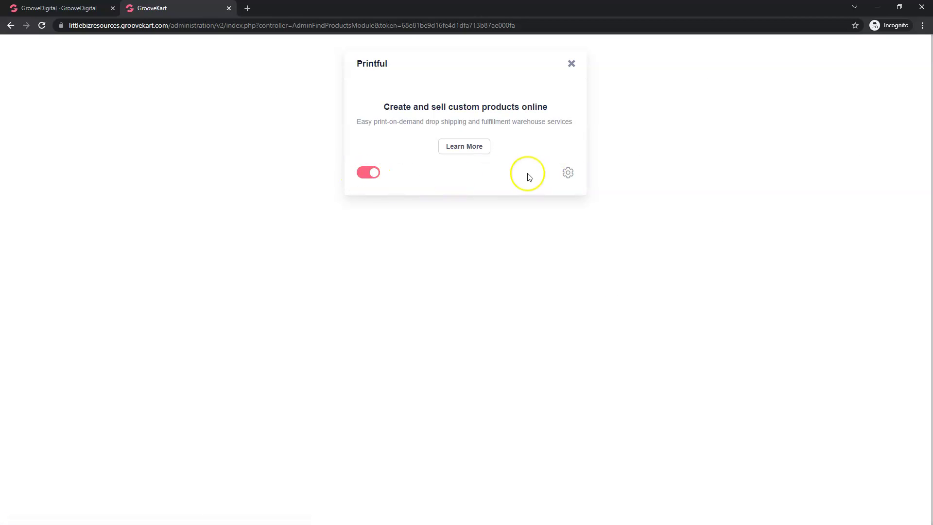
click(569, 174)
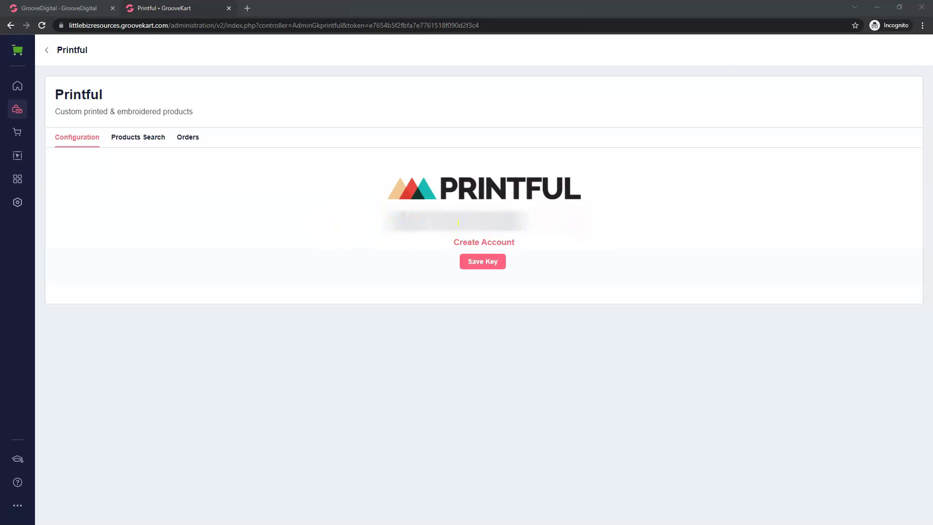
key(alt+Tab)
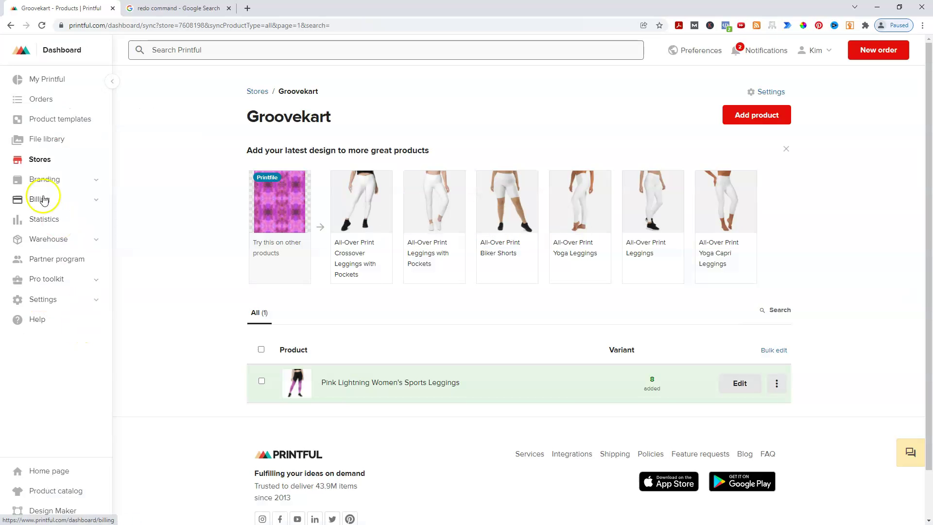
Show the Groovekart store's API settings in Printful, then minimize Printful to return to GrooveKart
click(42, 159)
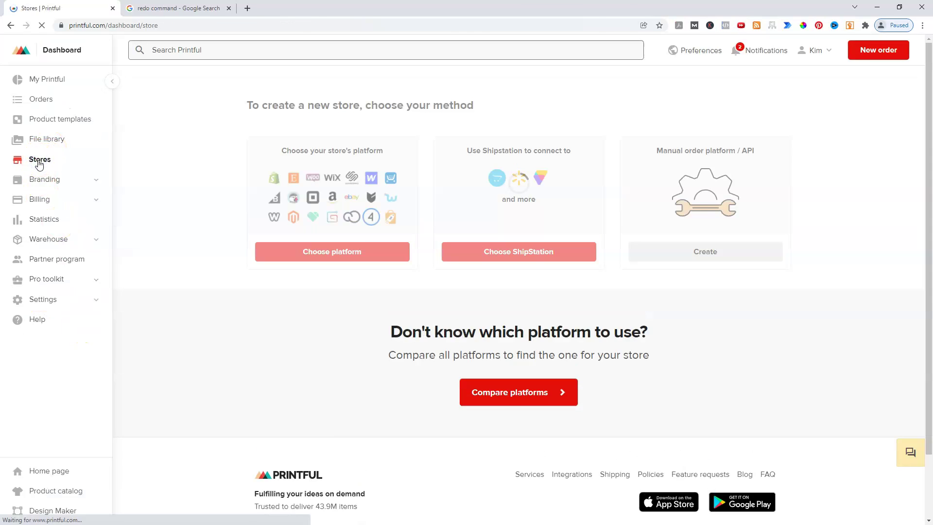
click(774, 224)
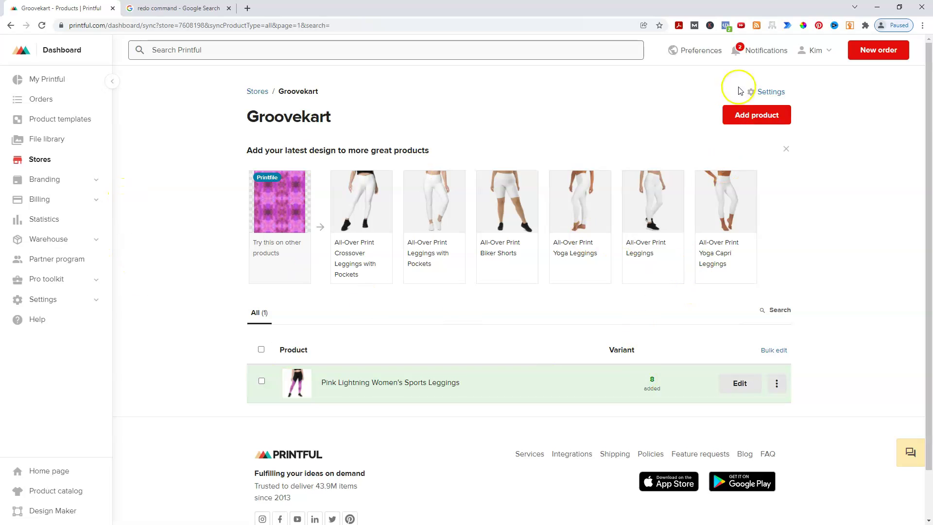
click(770, 93)
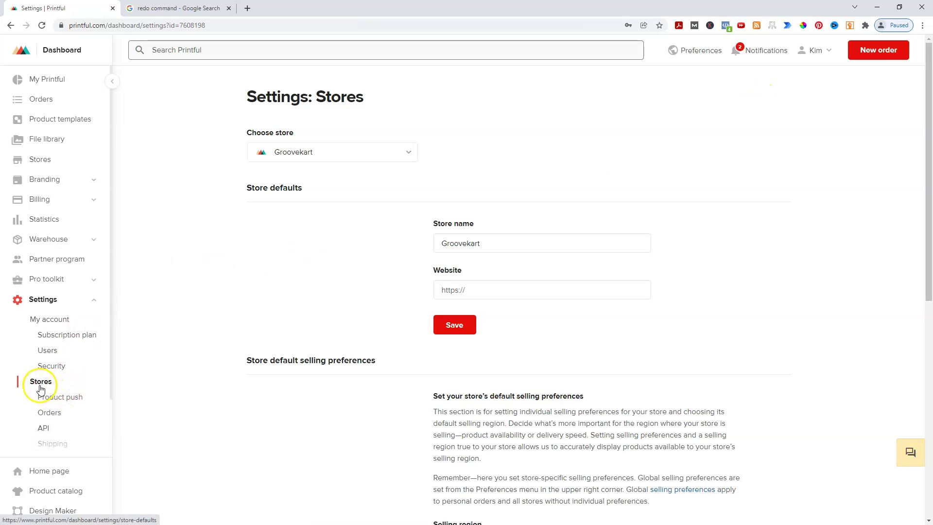
scroll(321, 378, down, 6)
scroll(322, 378, down, 3)
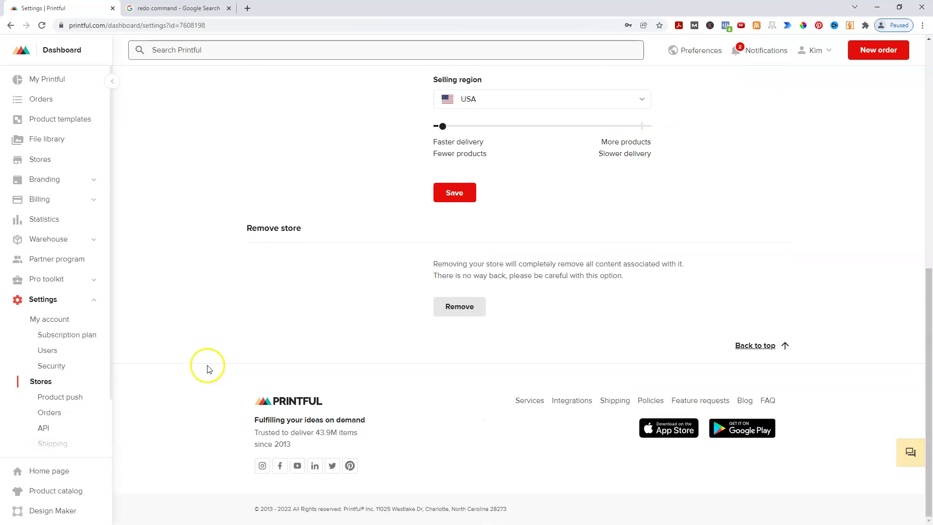
click(44, 429)
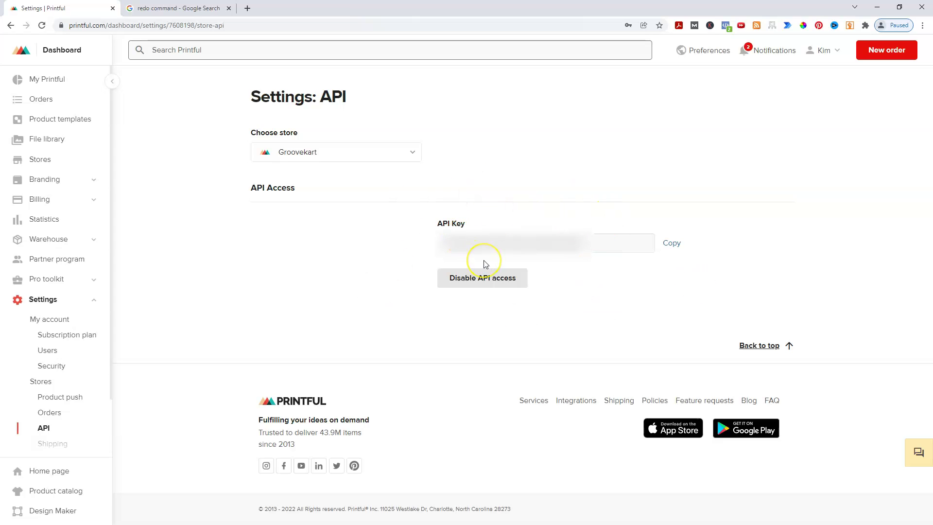
click(877, 7)
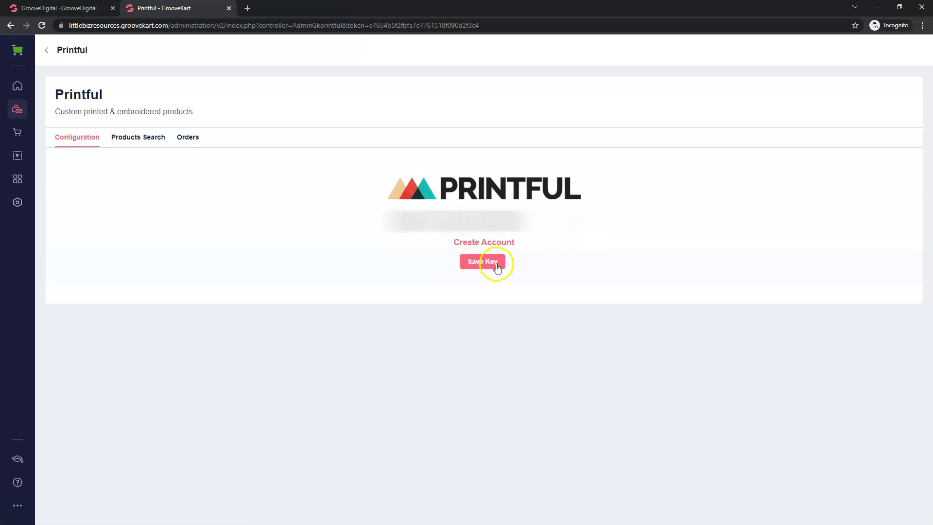
Search the Printful products for 'pink' and add Pink Lightning Women's Sports Leggings to the store
click(133, 136)
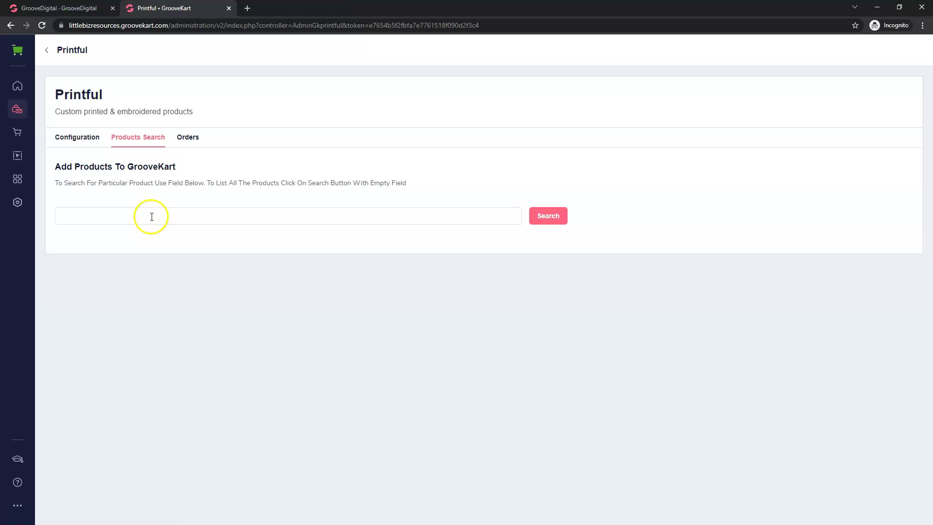
click(151, 217)
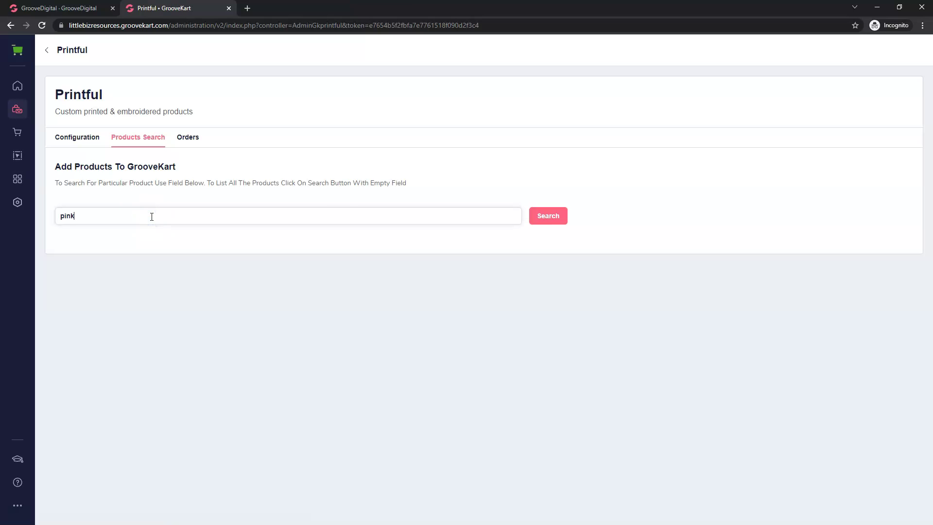
click(547, 216)
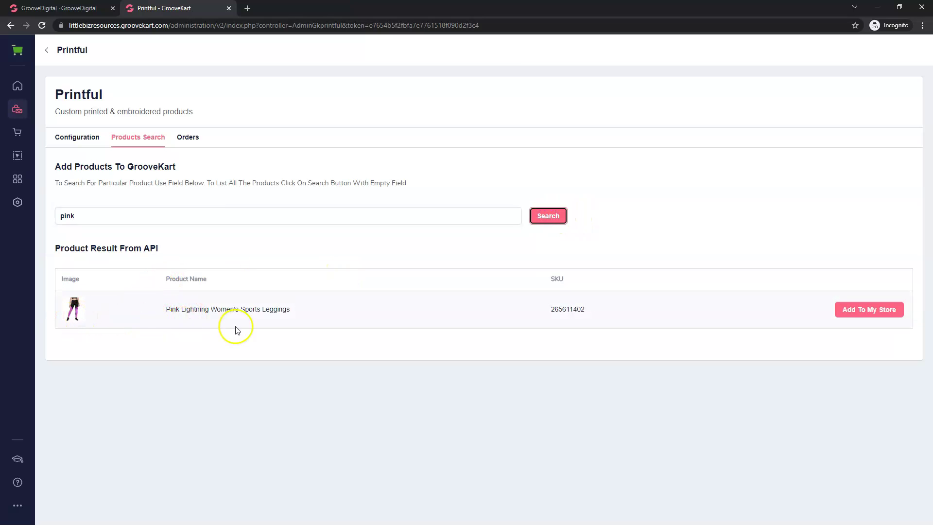
click(873, 310)
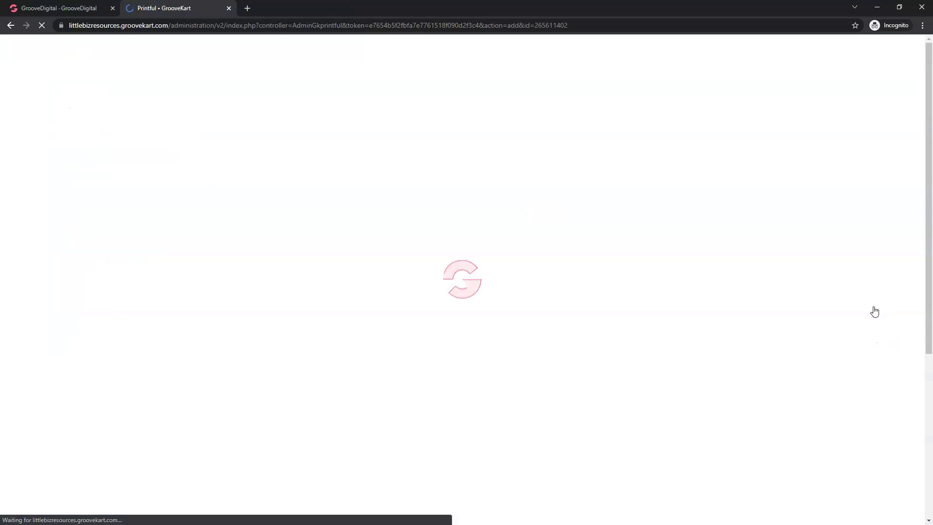
click(671, 306)
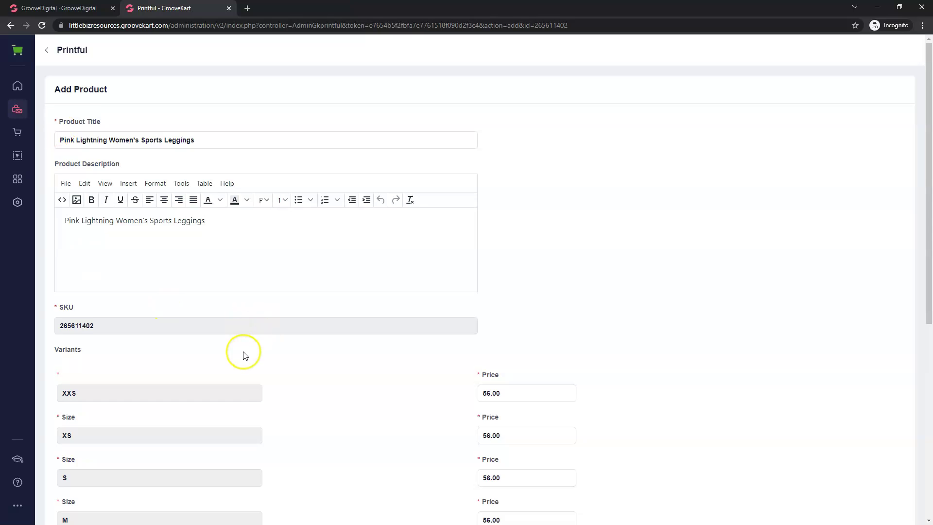
Review the leggings' Add Product form with $56.00 size variants, keeping Collections set to Home
scroll(243, 354, down, 5)
scroll(243, 354, up, 5)
scroll(250, 261, down, 7)
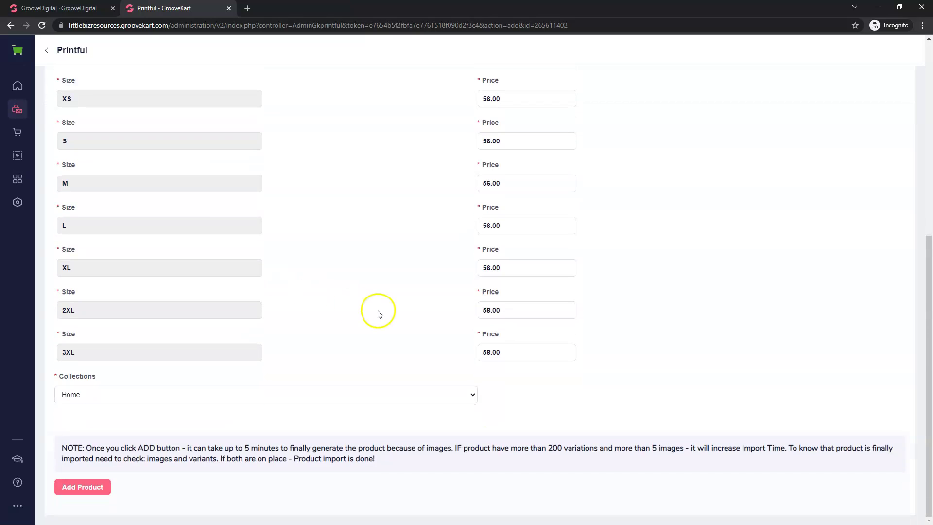
scroll(379, 315, up, 7)
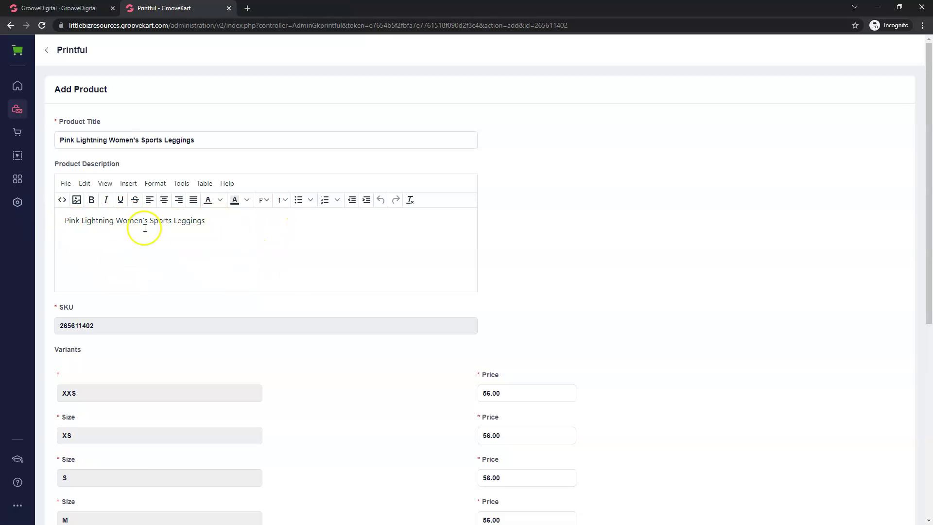
scroll(352, 313, down, 1)
scroll(351, 313, down, 6)
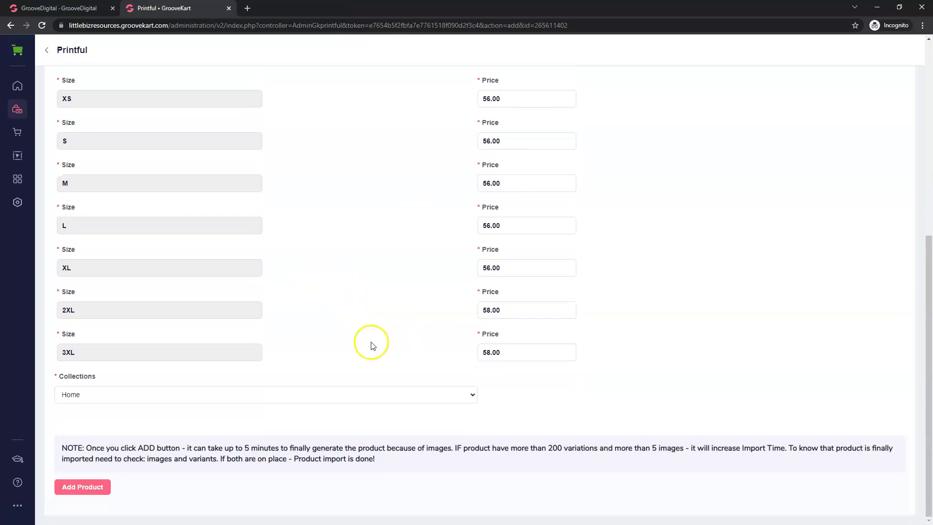
click(269, 395)
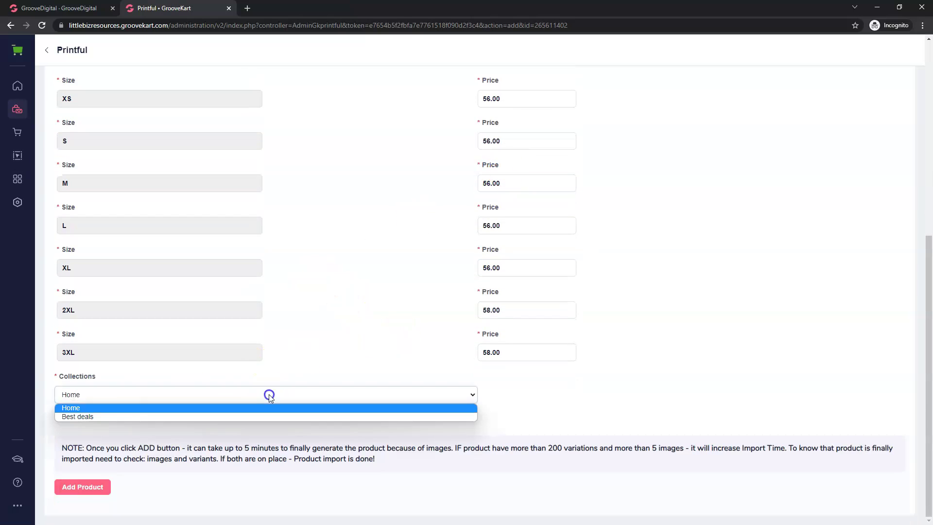
click(358, 362)
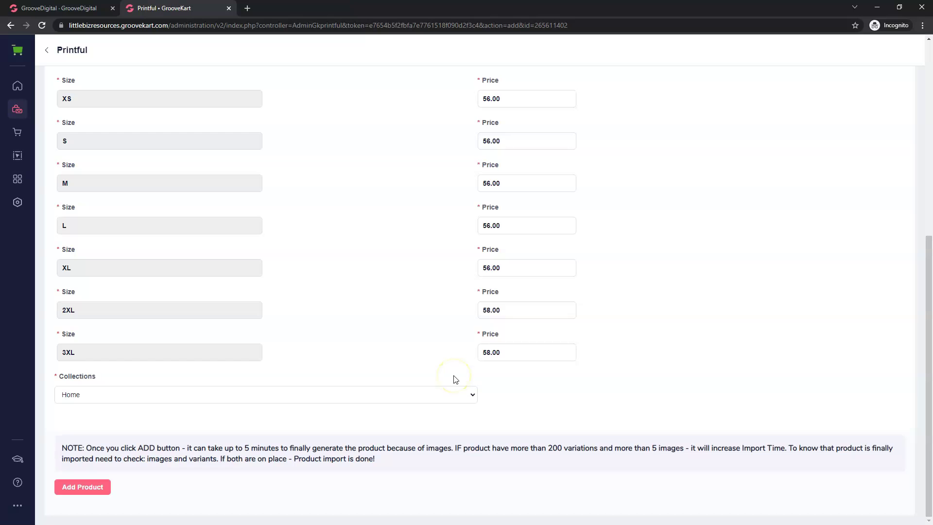
scroll(417, 354, up, 4)
scroll(392, 354, down, 4)
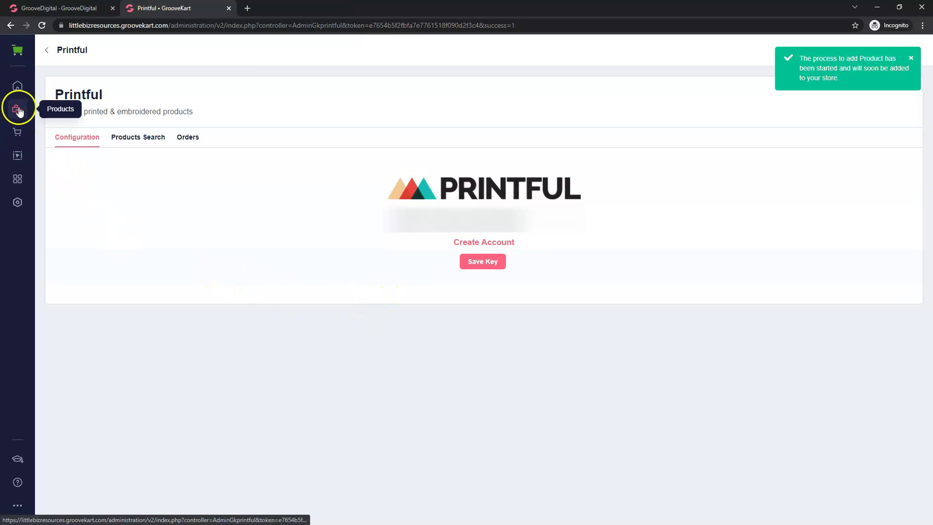
Select demo products 2–7 in My Products, bulk-delete them, and close the progress report
click(17, 110)
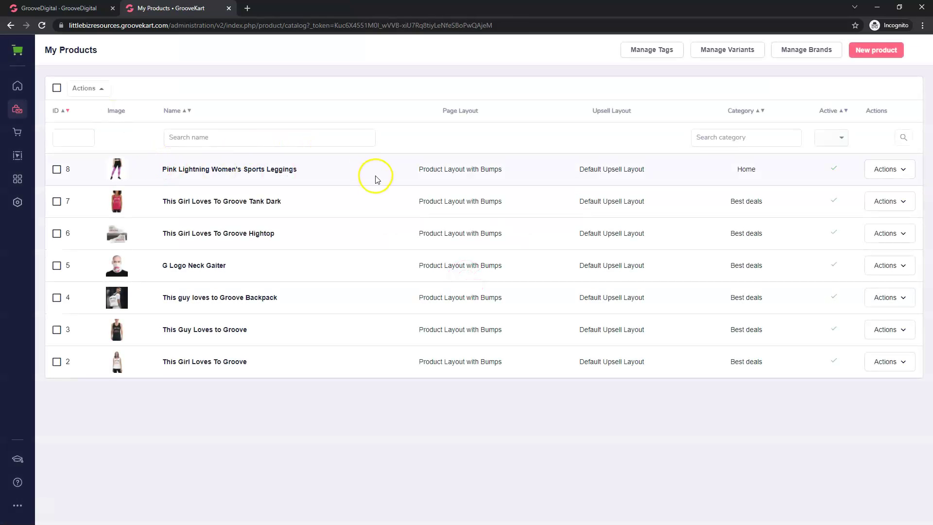
click(56, 204)
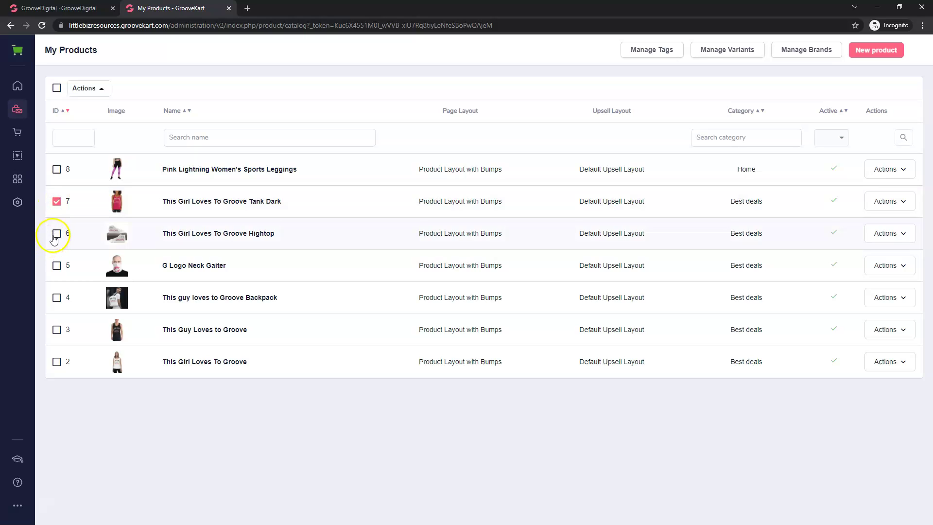
click(57, 234)
click(58, 267)
click(57, 297)
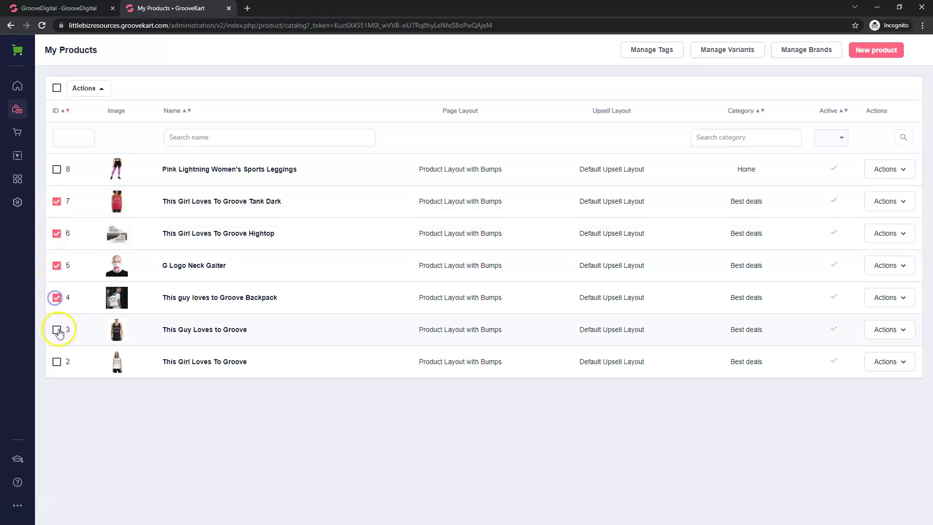
click(57, 330)
click(55, 365)
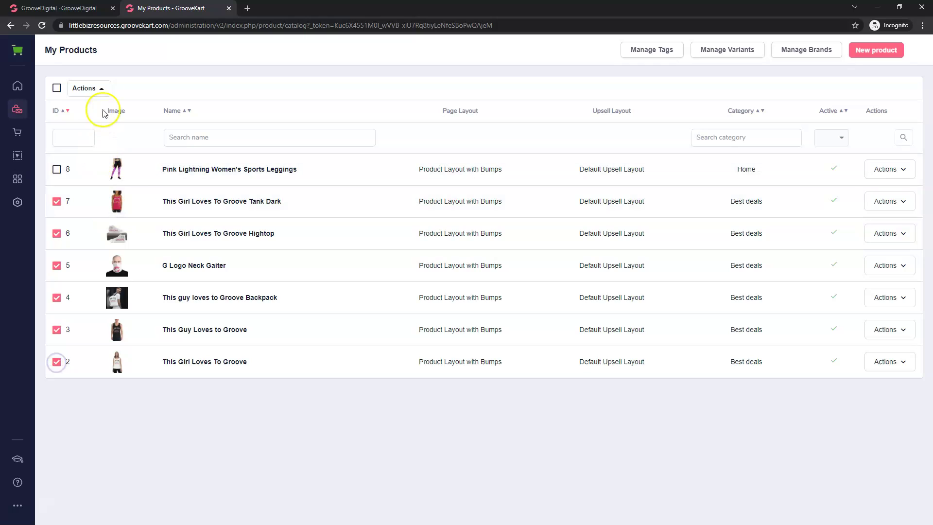
click(101, 88)
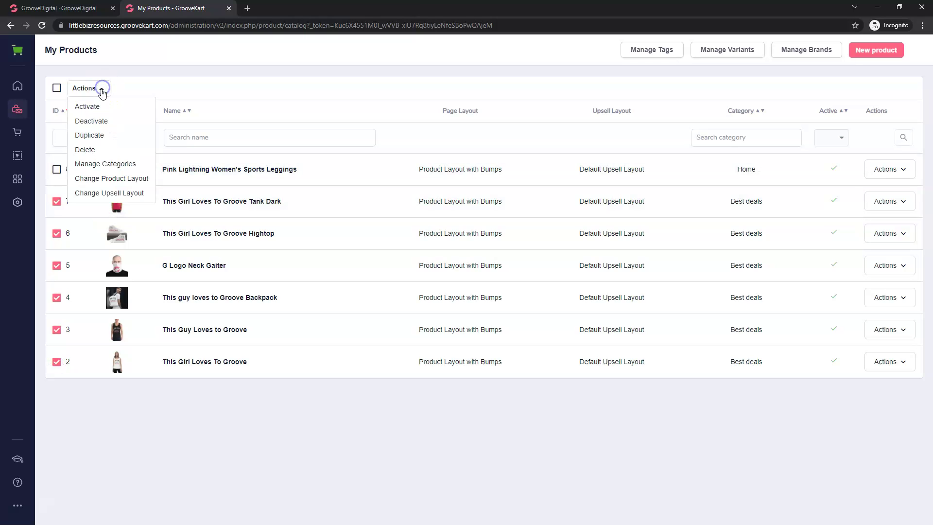
click(90, 149)
click(448, 189)
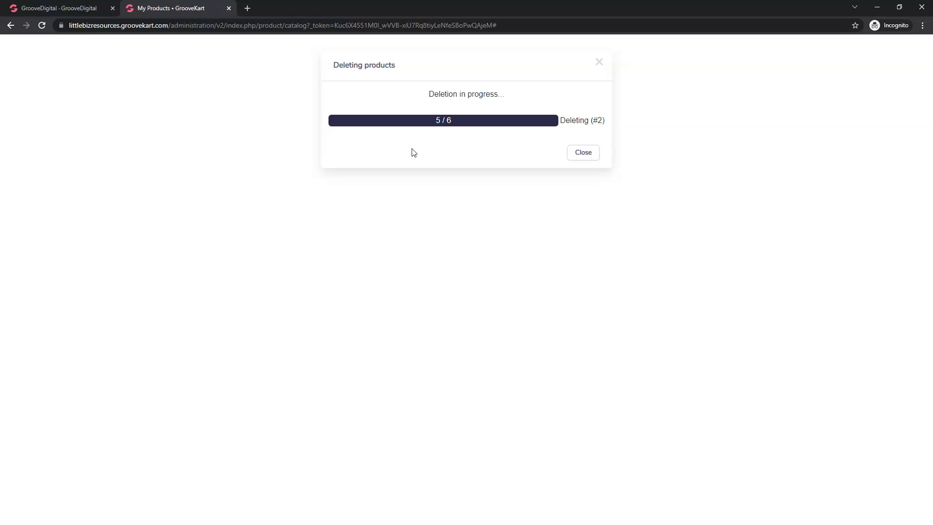
click(585, 153)
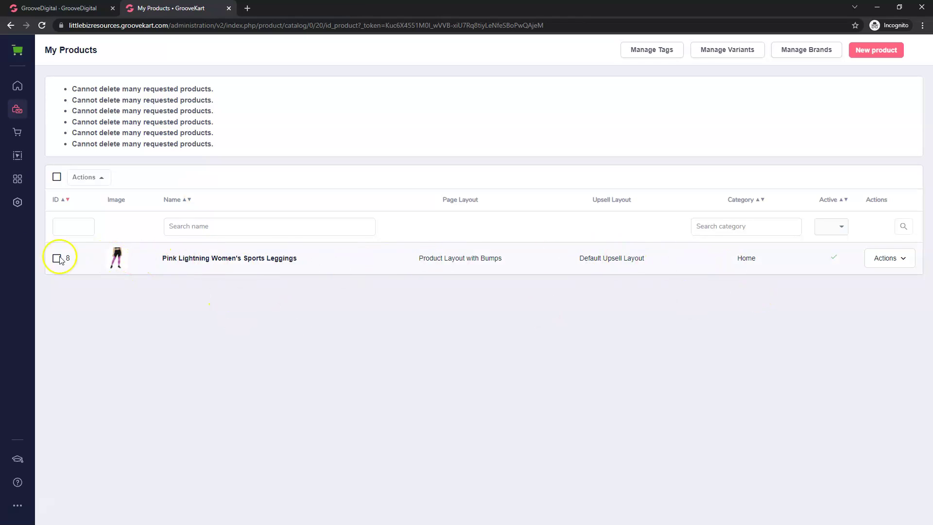
Open the Pink Lightning leggings for editing and review their Descriptions, SEO and Advanced Settings tabs
click(222, 261)
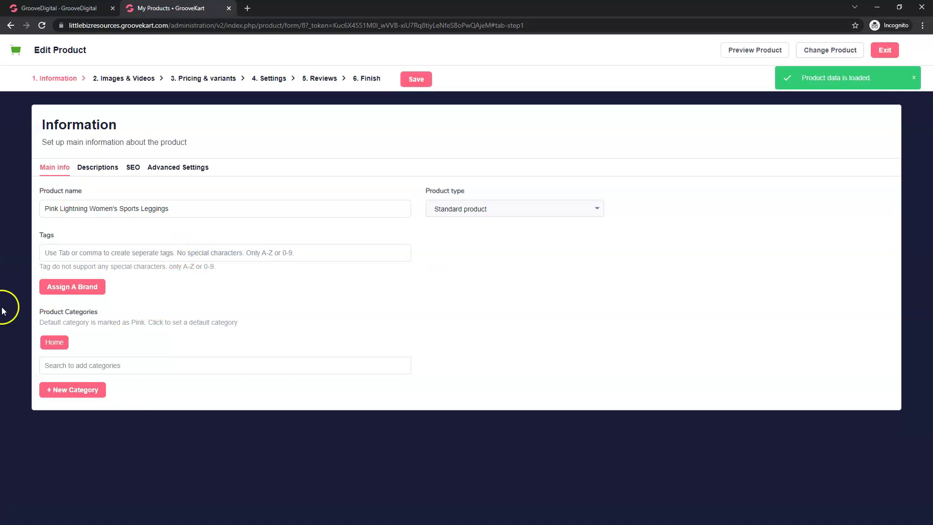
click(91, 168)
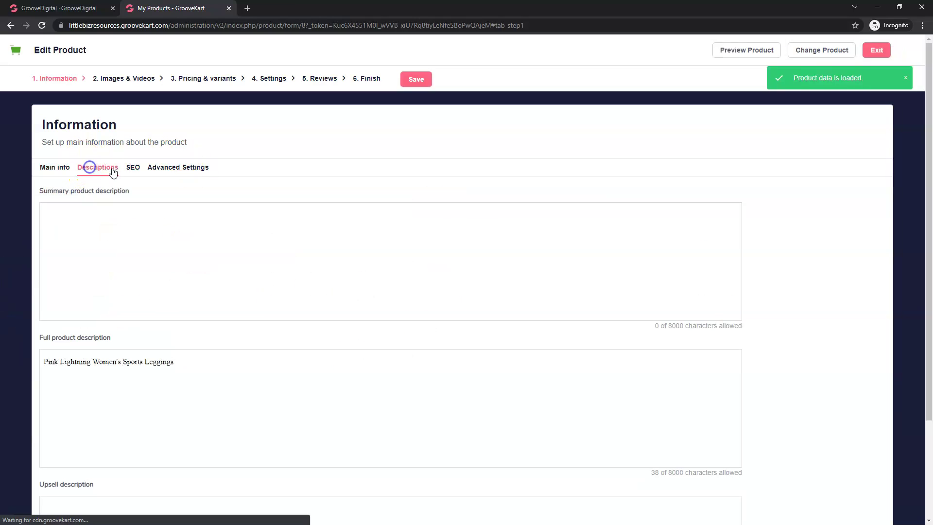
click(132, 170)
click(183, 168)
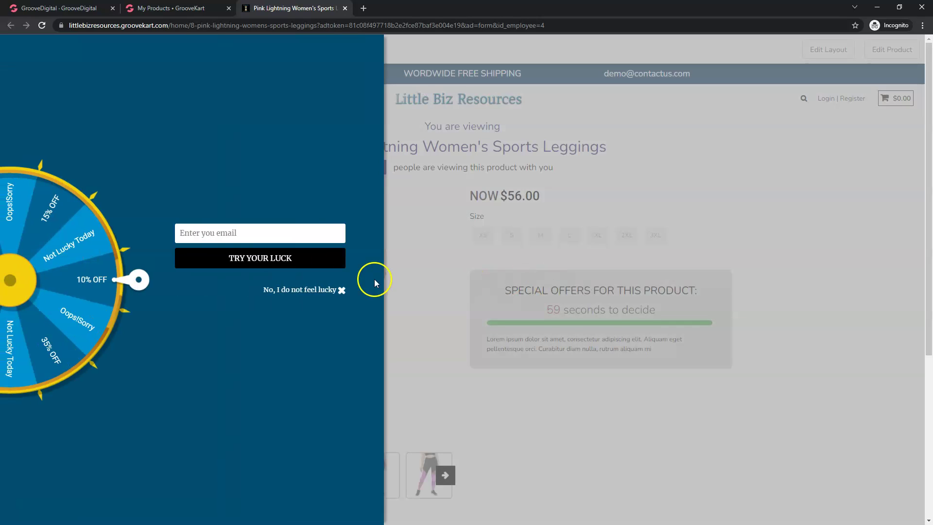
Decline the discount-wheel popup and scroll the leggings' page showing $56.00 and sizes XS–3XL
click(302, 289)
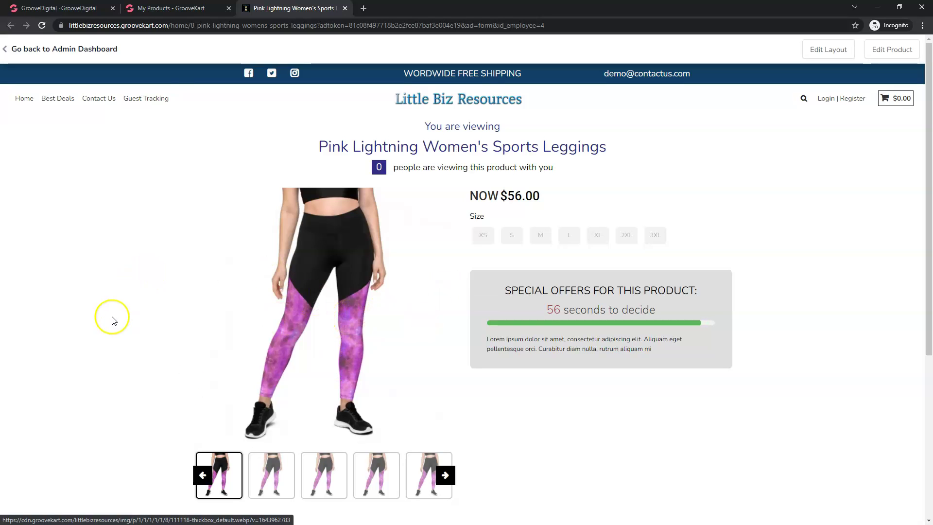
scroll(111, 321, down, 5)
scroll(110, 318, up, 5)
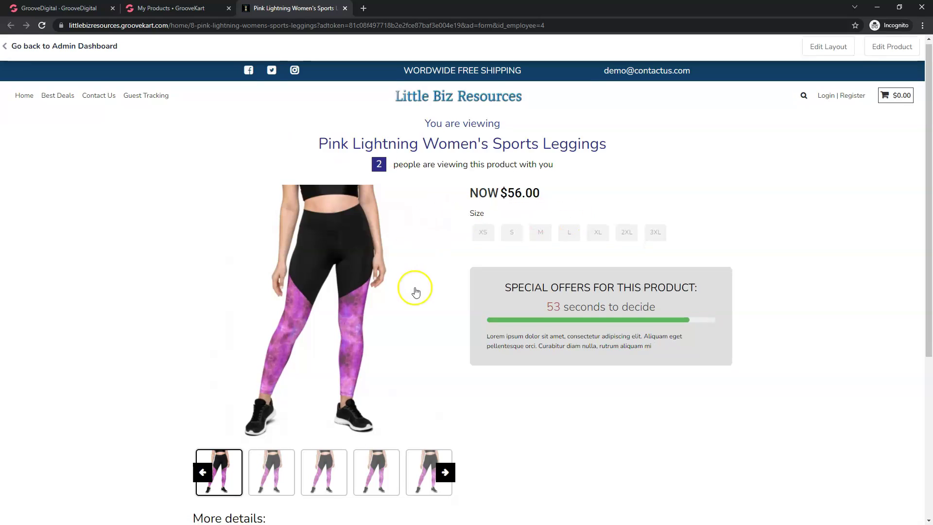
scroll(443, 89, down, 3)
scroll(482, 162, up, 2)
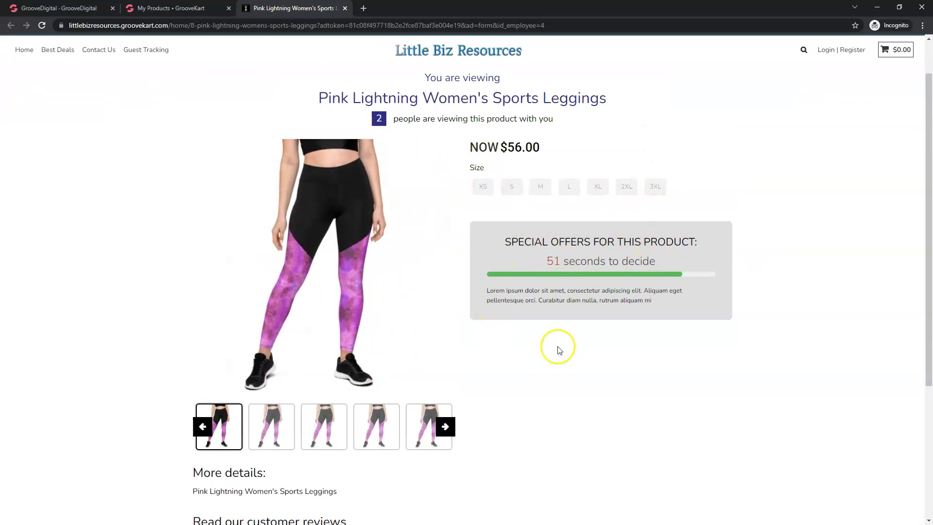
scroll(558, 348, down, 4)
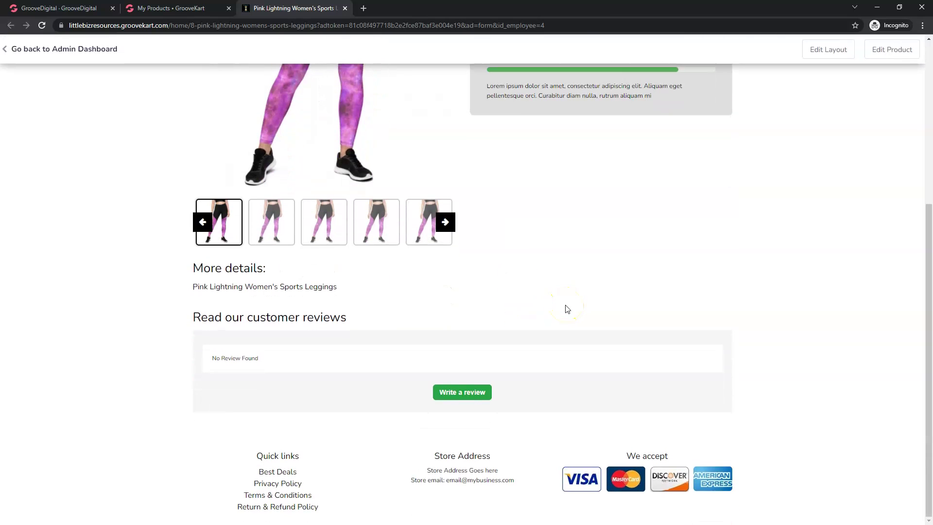
scroll(567, 309, up, 5)
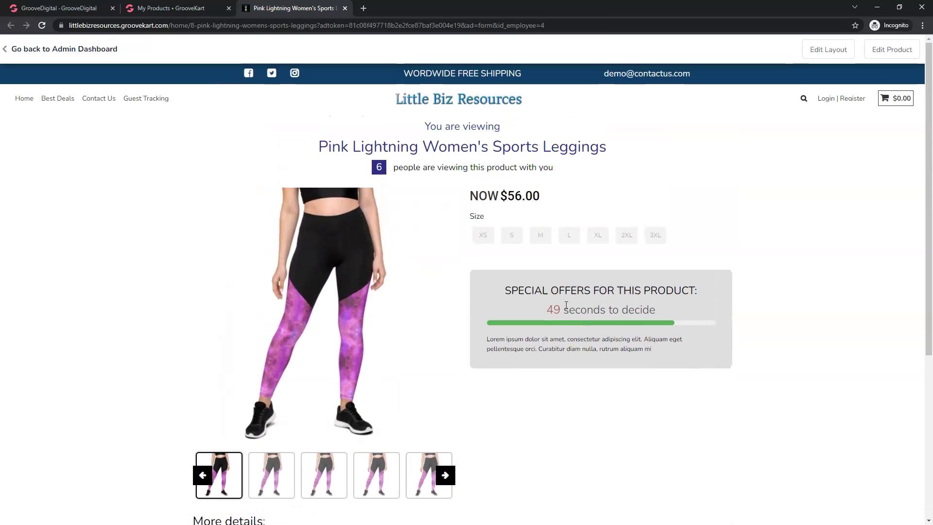